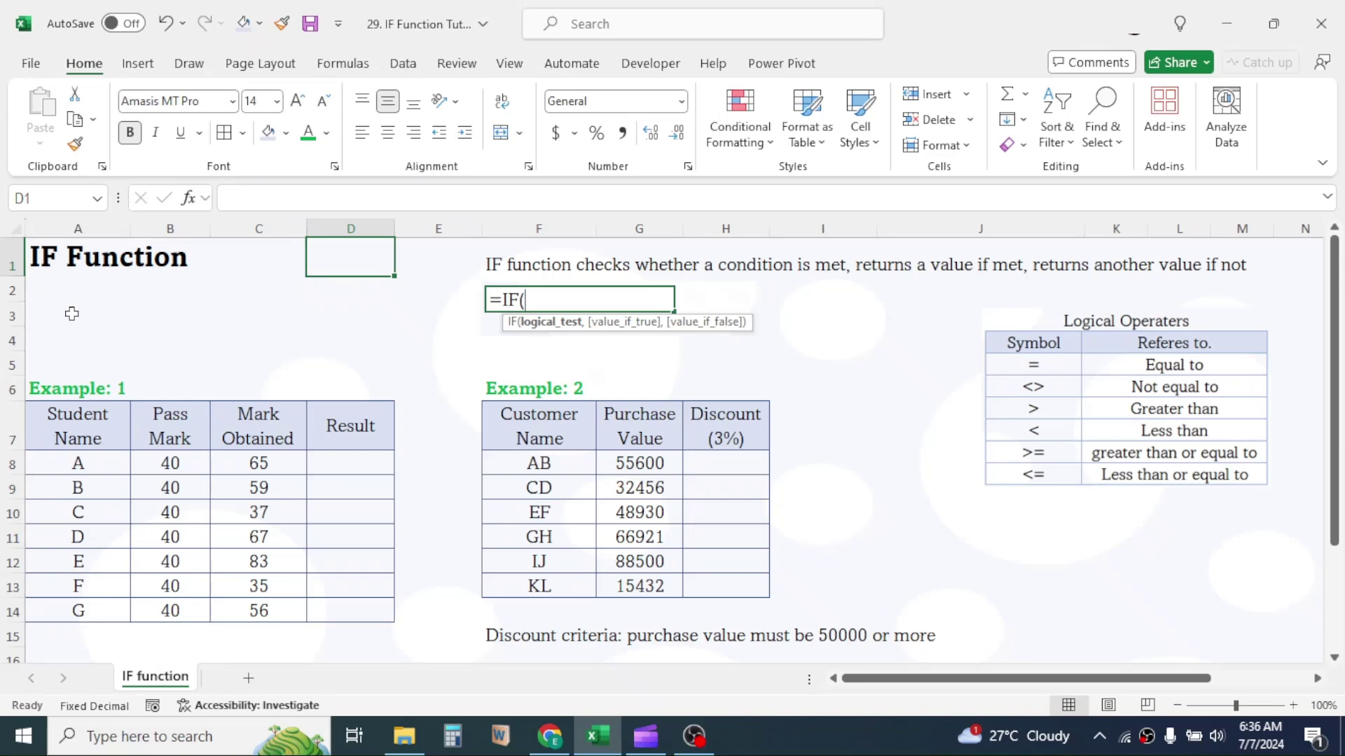
- Enter the sample values 1000 in A3 and 1500 in B3
left_click(71, 313)
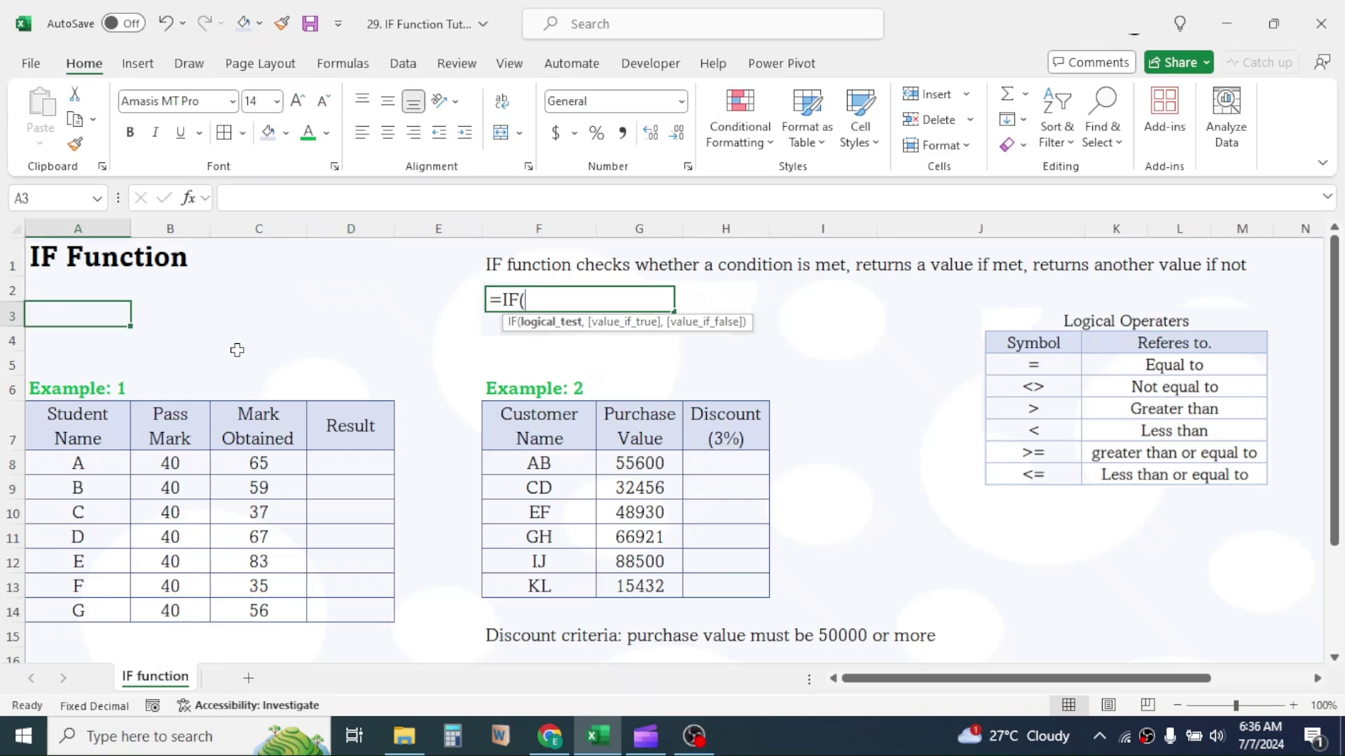
type("1000")
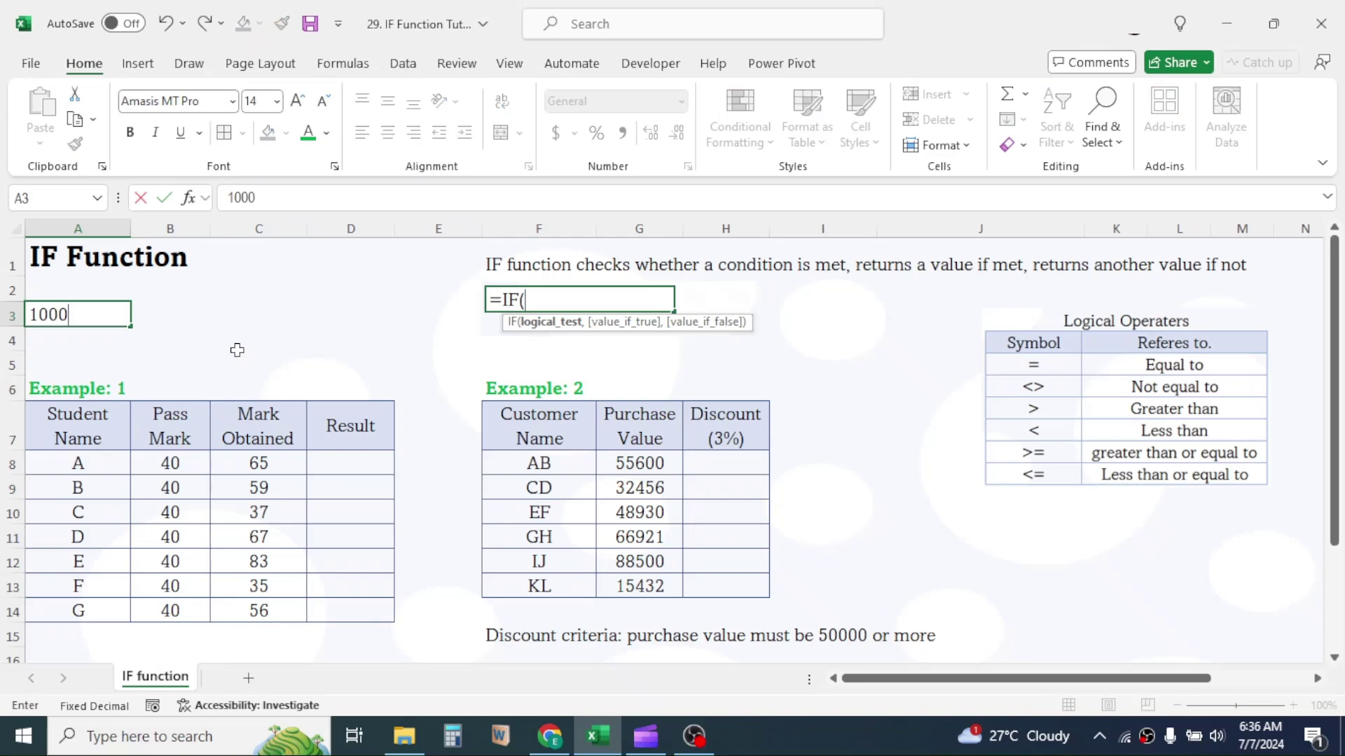
left_click(159, 309)
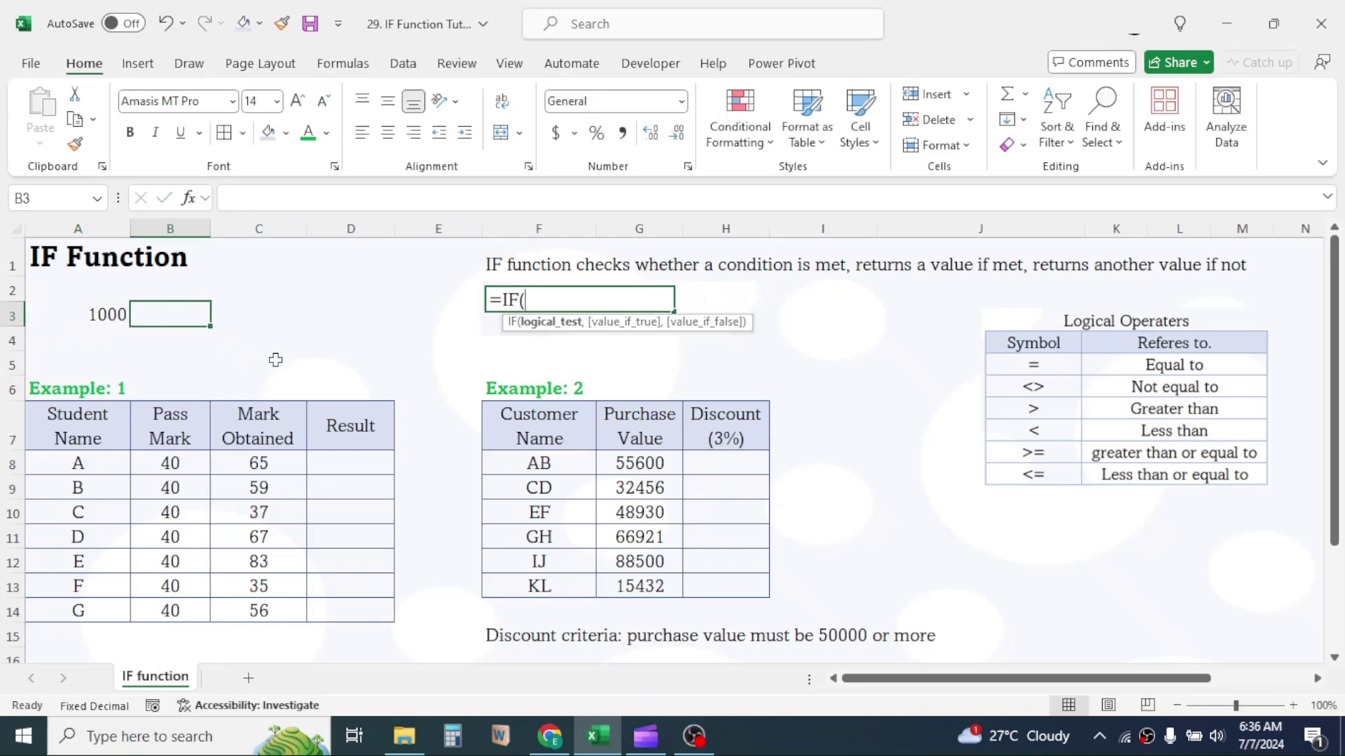
type("1500")
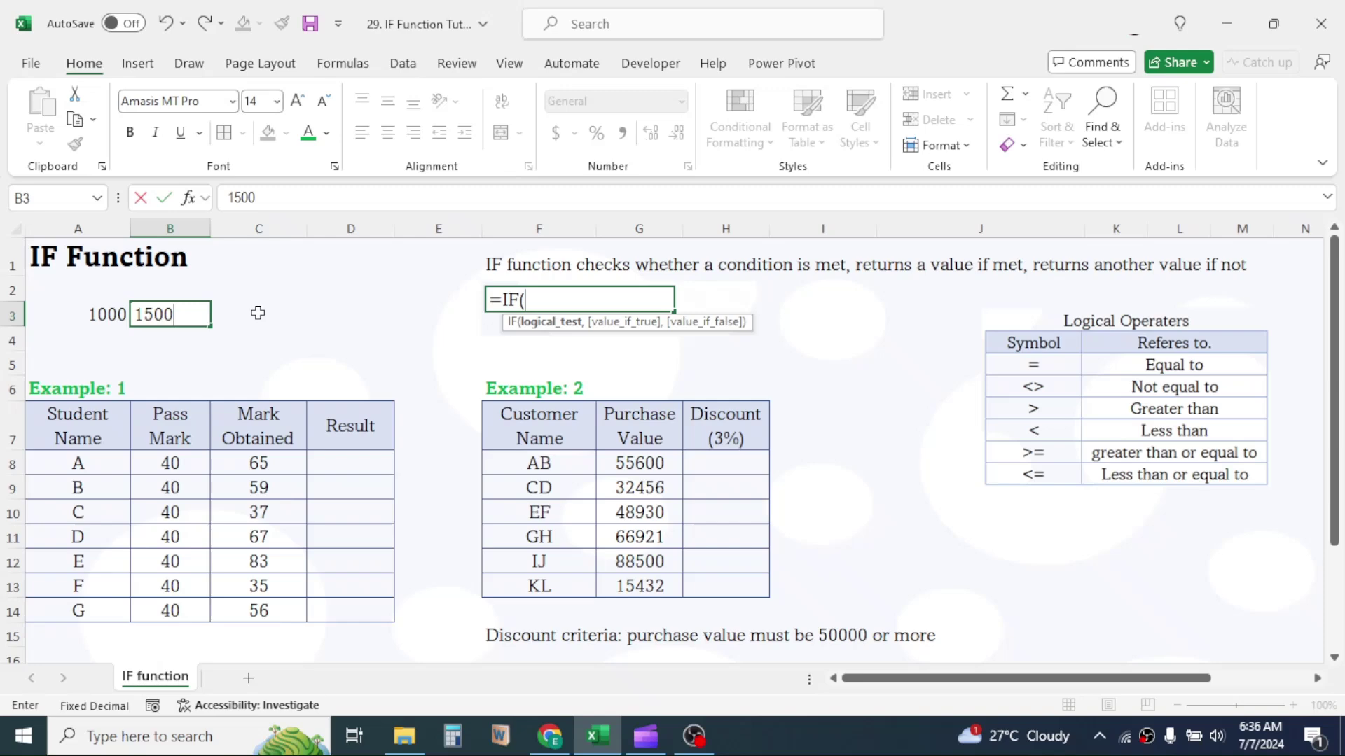
left_click(258, 312)
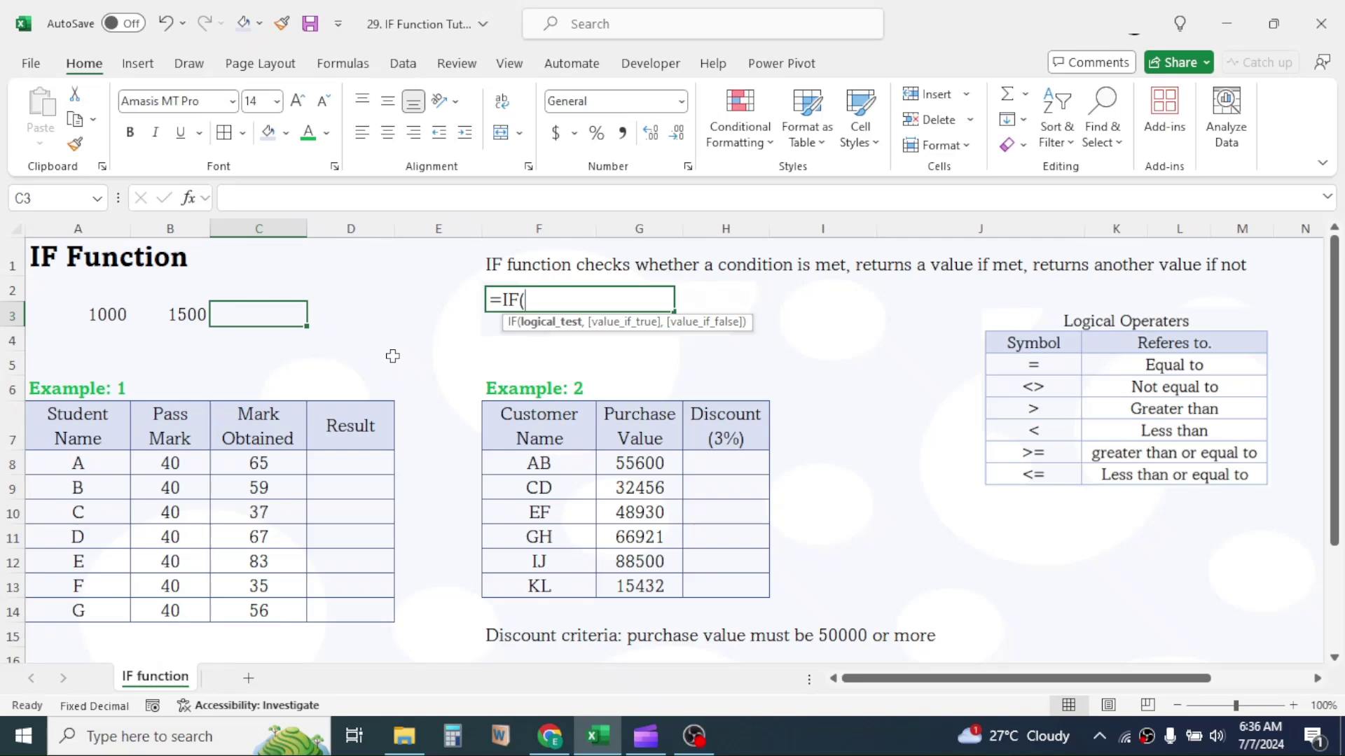
- Enter the comparison =A3=B3 in C3, which returns FALSE
type("=")
left_click(92, 314)
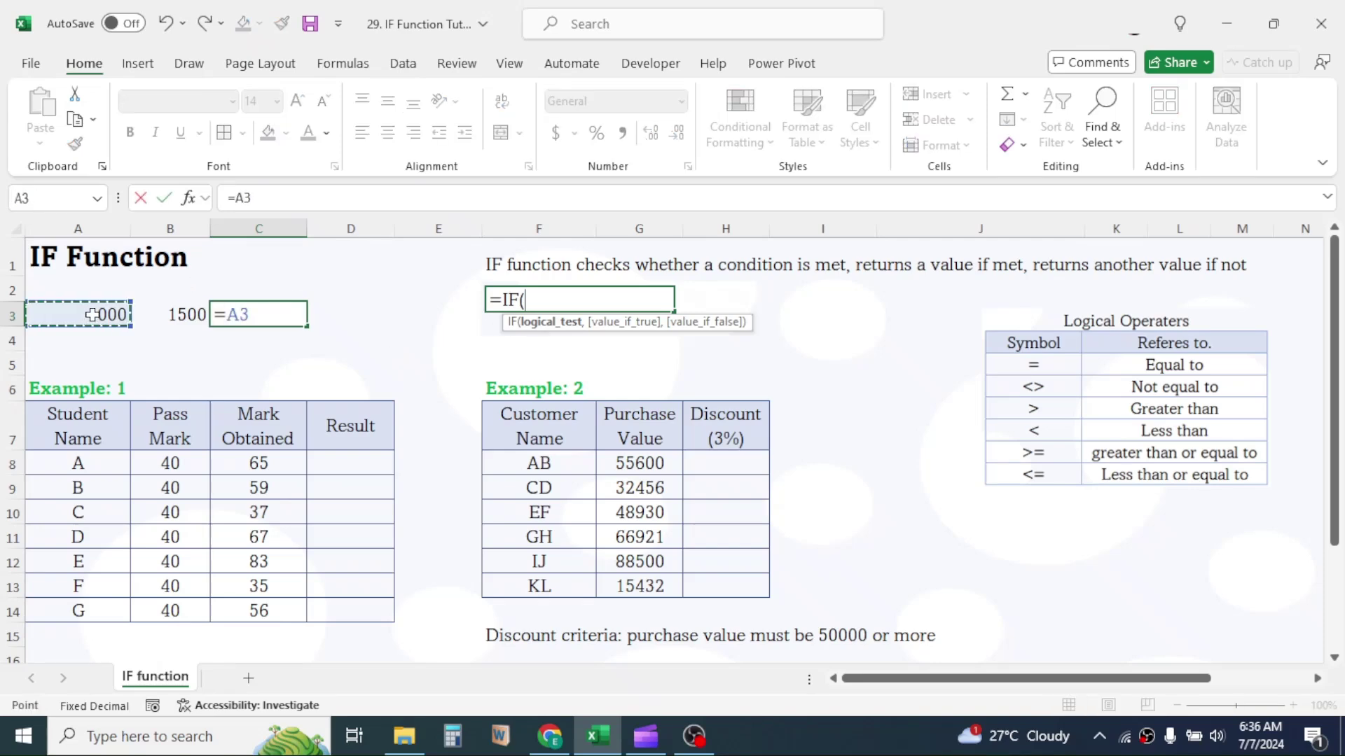
type("=")
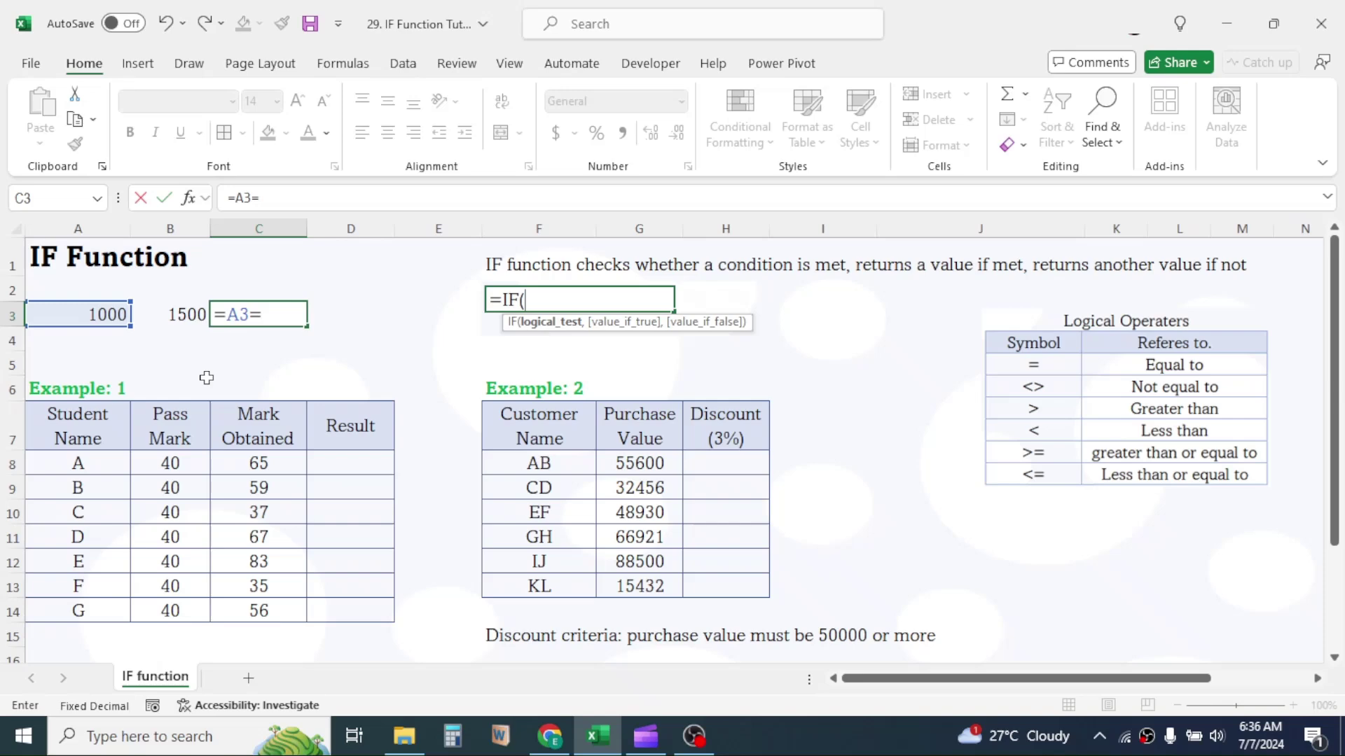
left_click(172, 317)
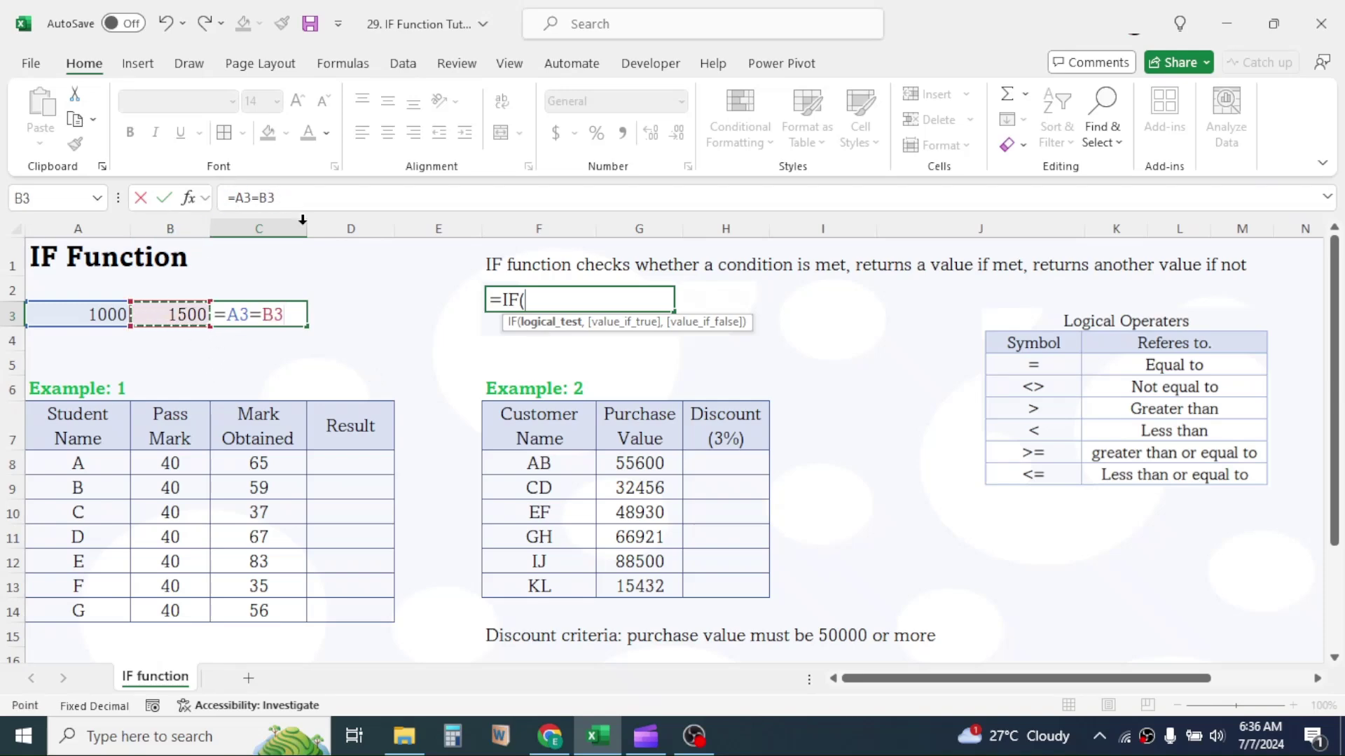
key("Return")
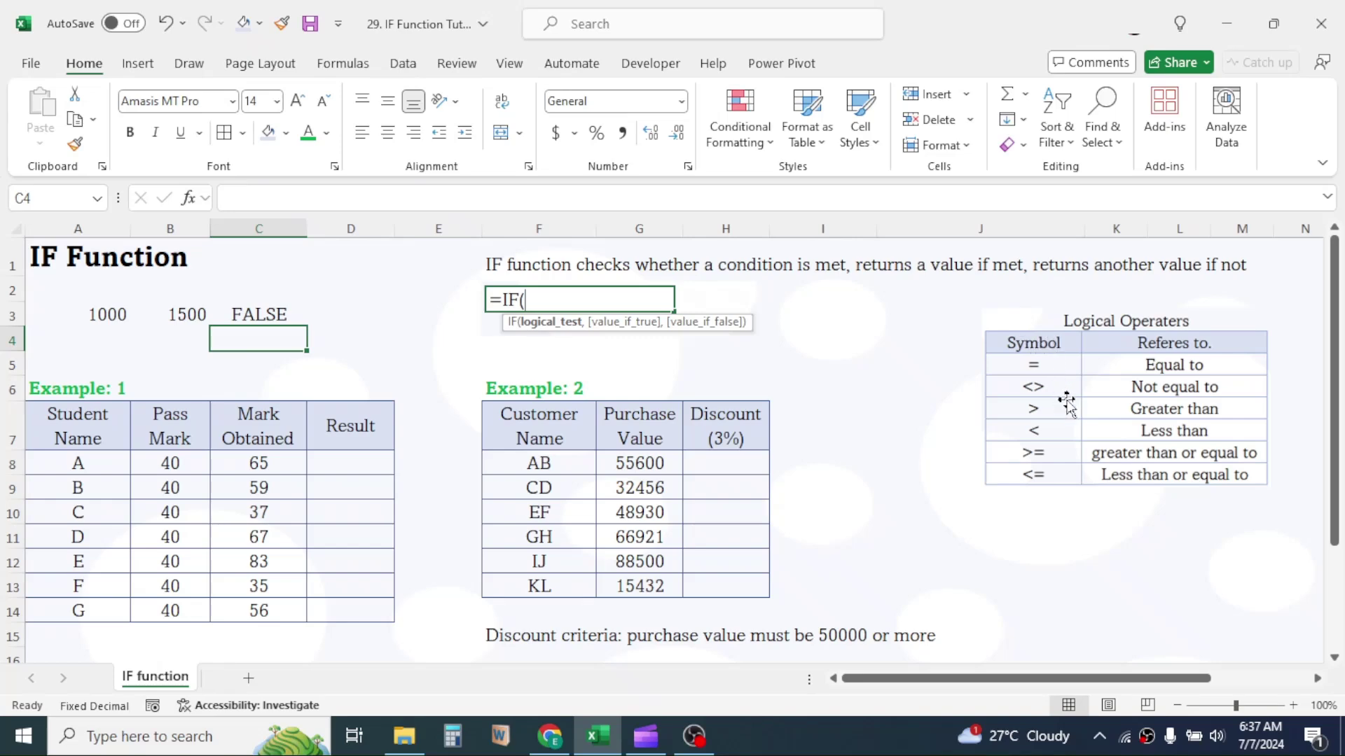
- Nudge the Logical Operators reference picture up-left and reselect C3
left_click(1096, 397)
mouse_move(1096, 396)
left_mouse_down()
mouse_move(1071, 387)
mouse_move(1092, 415)
mouse_move(1092, 397)
mouse_move(1075, 391)
left_mouse_up()
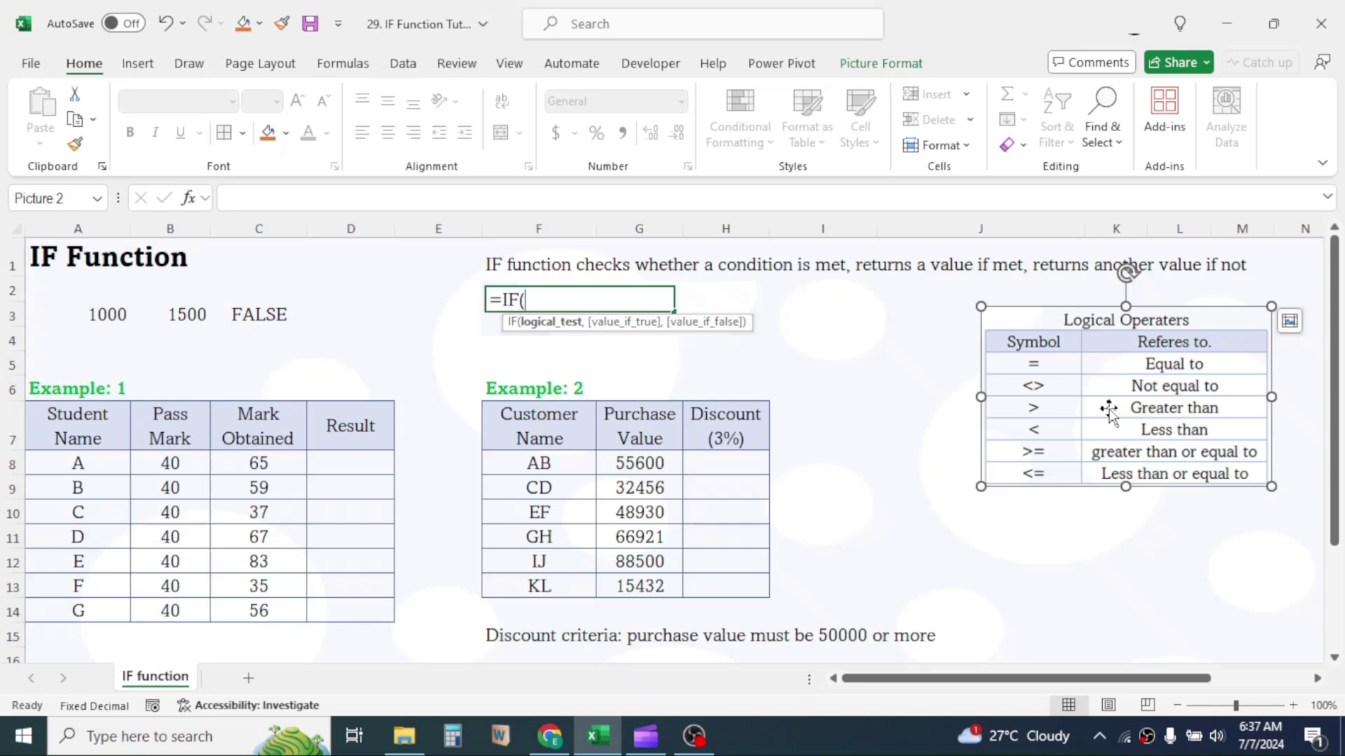
left_click(288, 315)
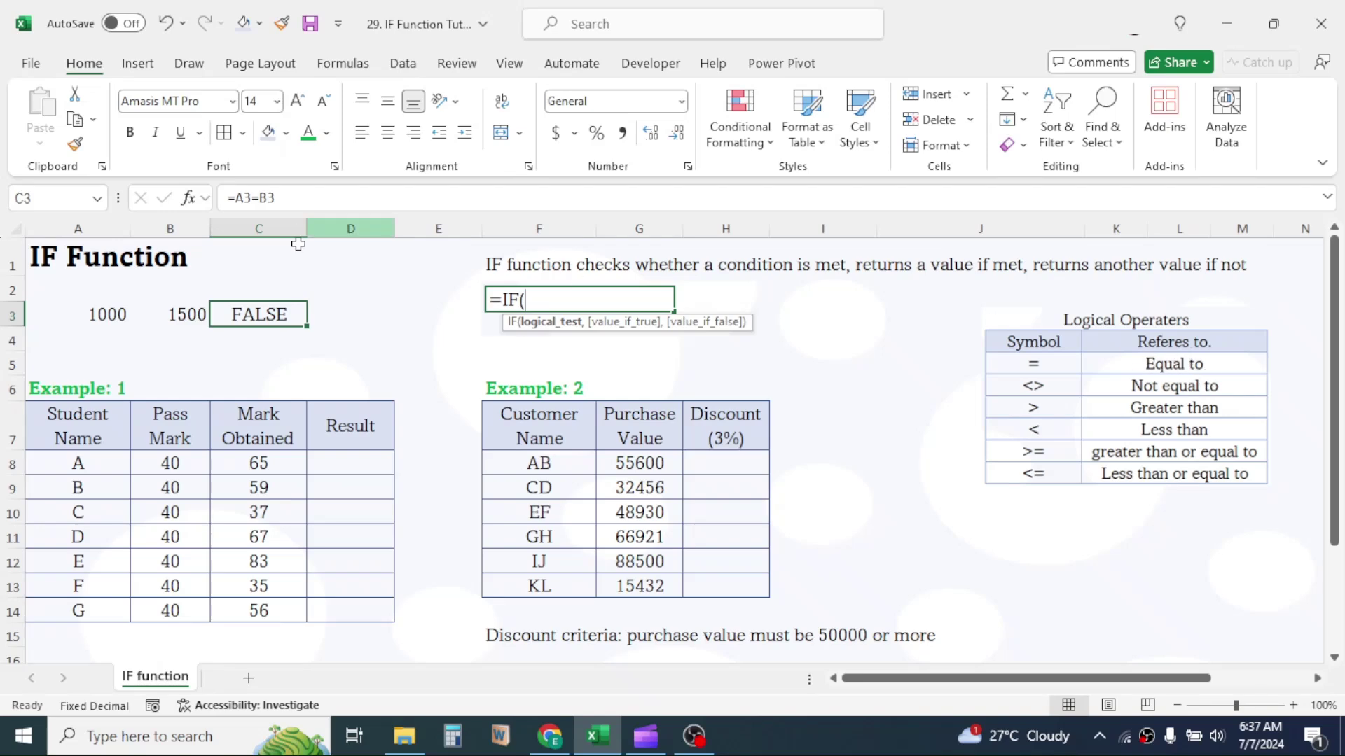
- Change C3's formula to =A3<B3 so it shows TRUE
double_click(271, 309)
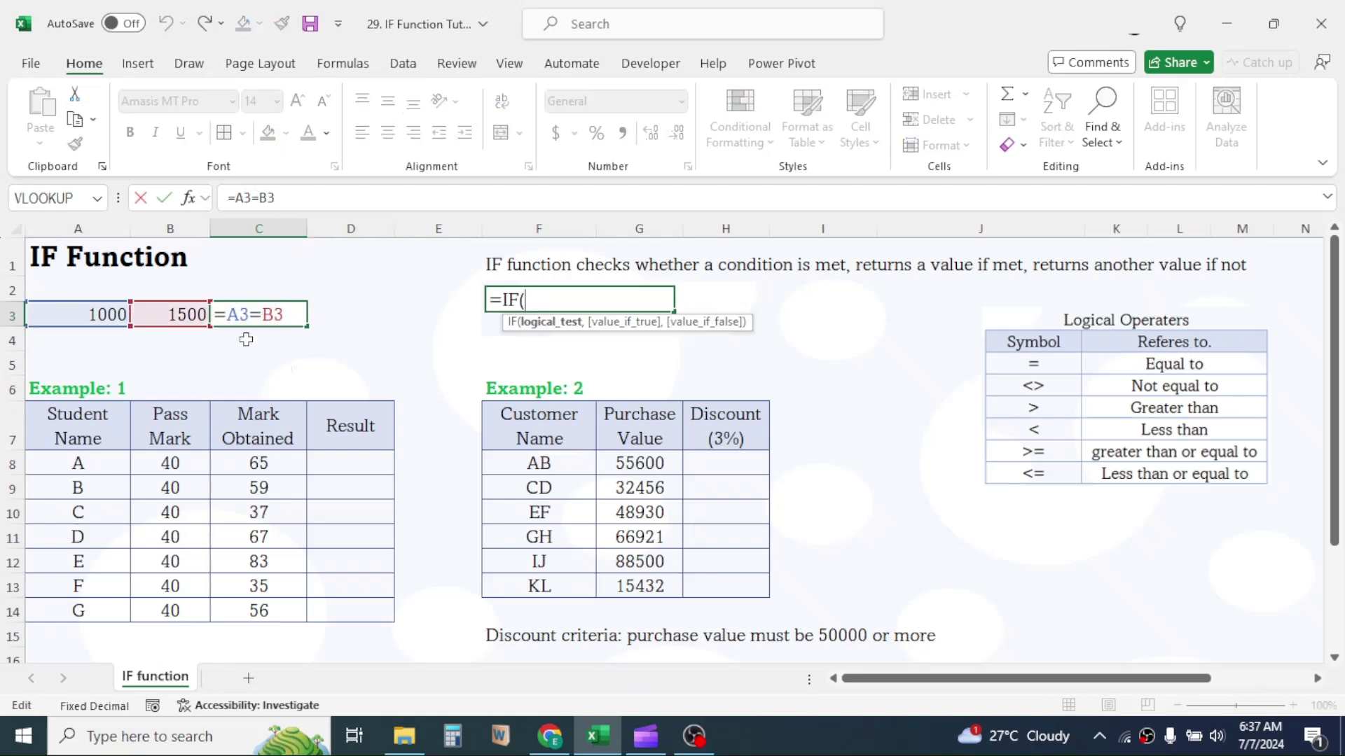
left_click(263, 317)
key("BackSpace")
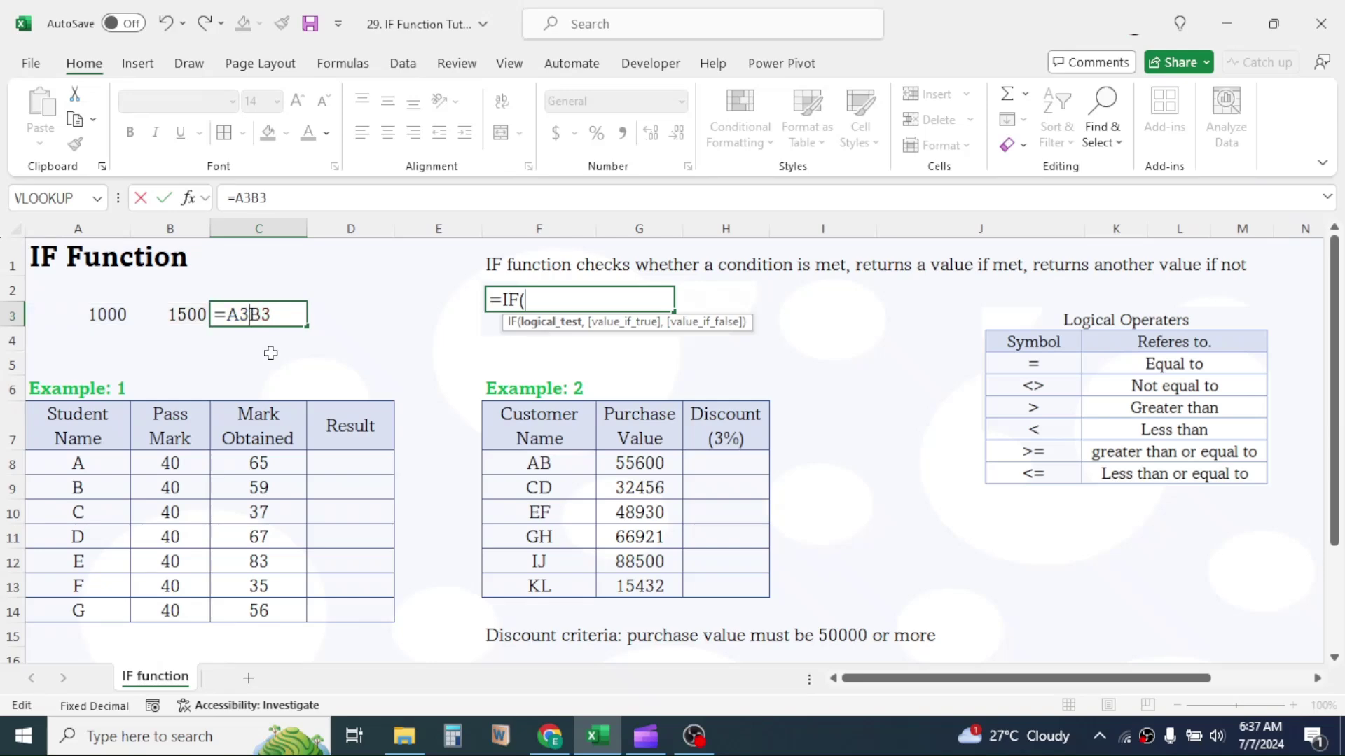
type("<")
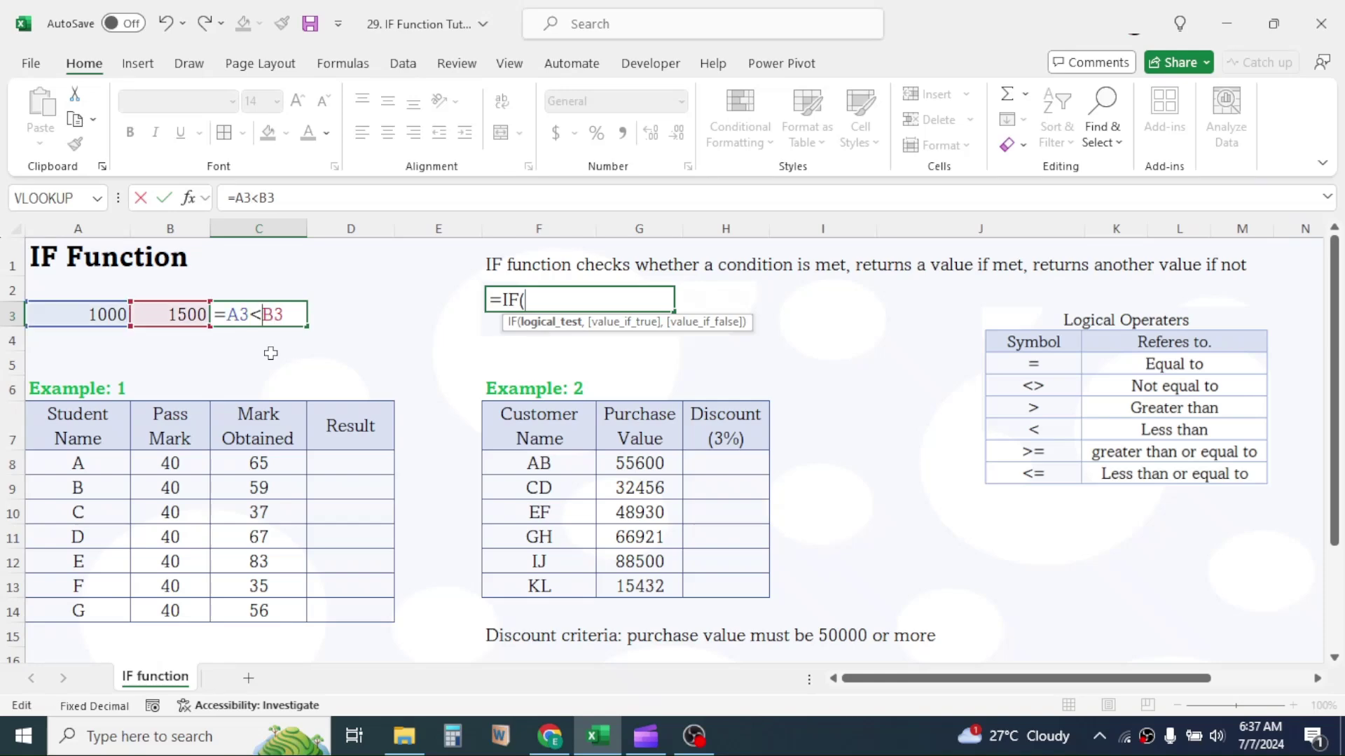
key("Return")
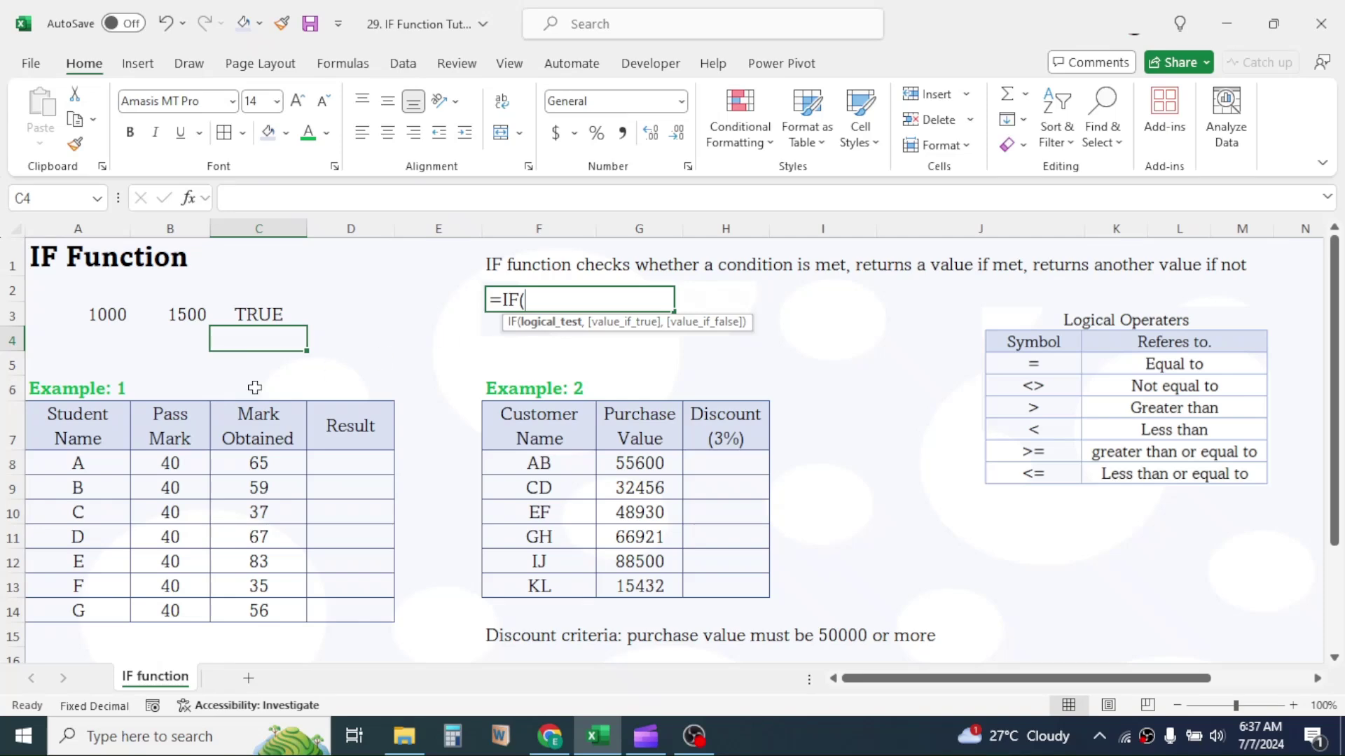
left_click_drag(87, 413, 371, 616)
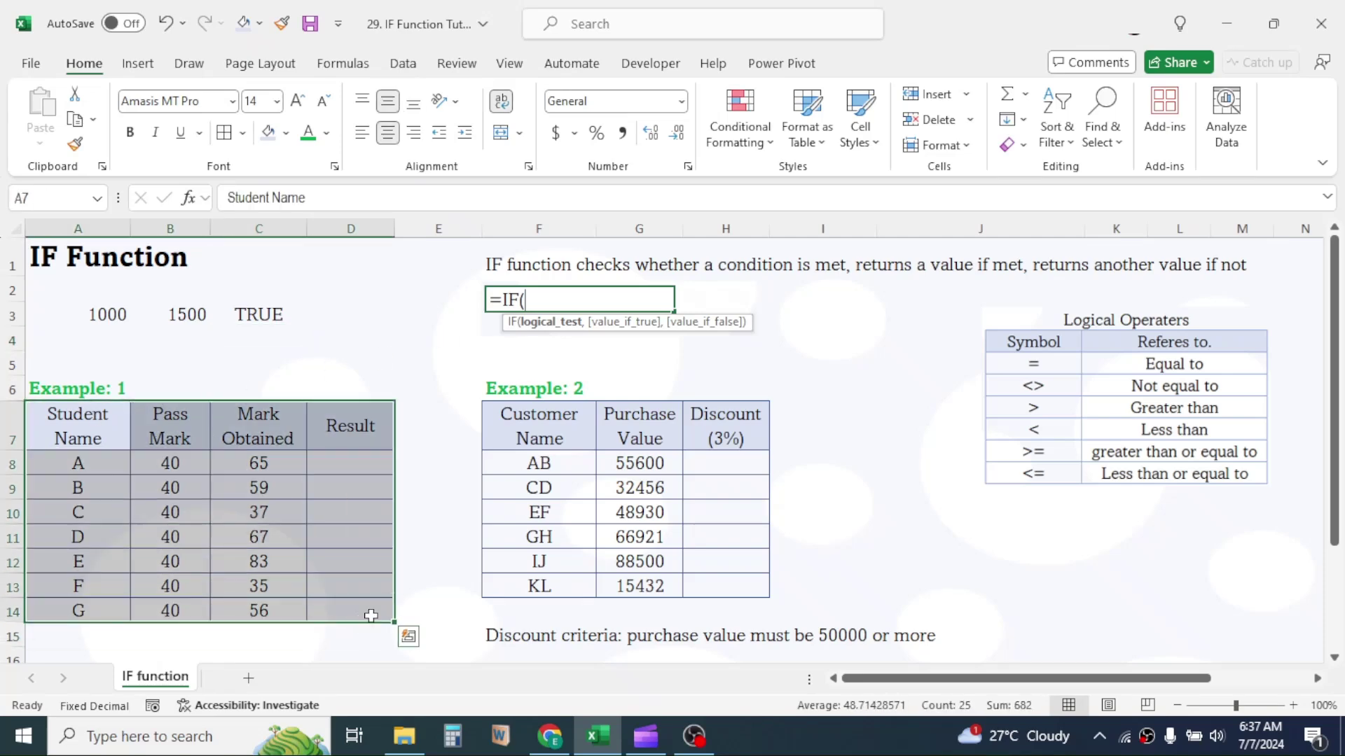
left_click(99, 435)
left_click(168, 423)
left_click(268, 434)
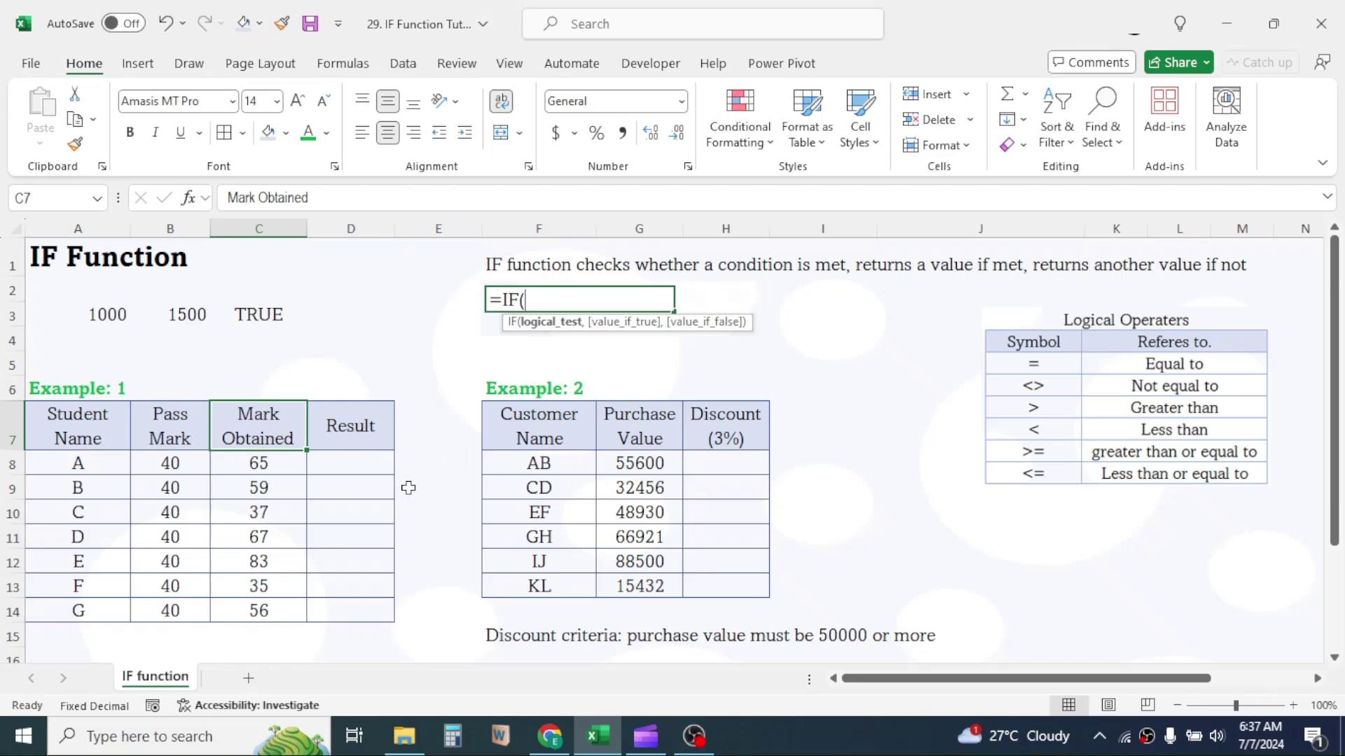
left_click(359, 464)
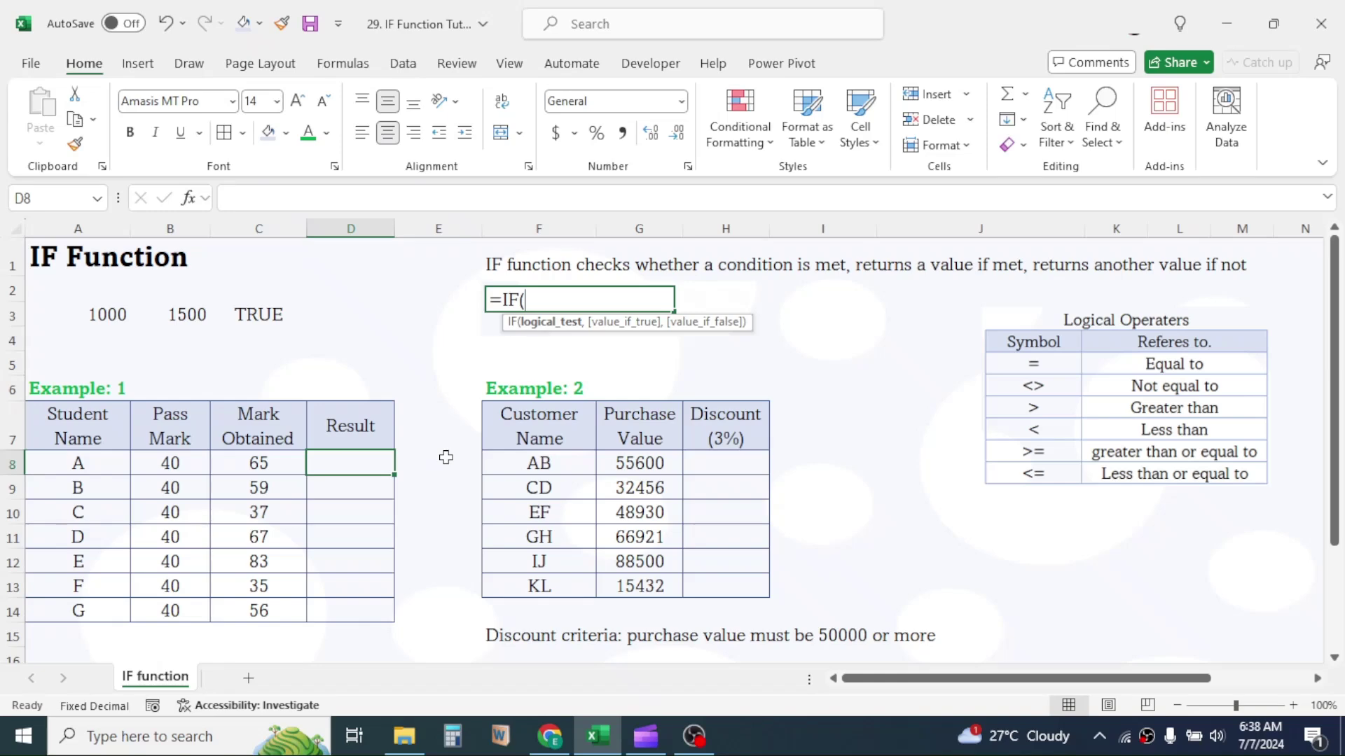
- Enter =IF(C8>=B8,"PASS","FAIL") in D8, showing PASS for student A's 65 marks
type("=")
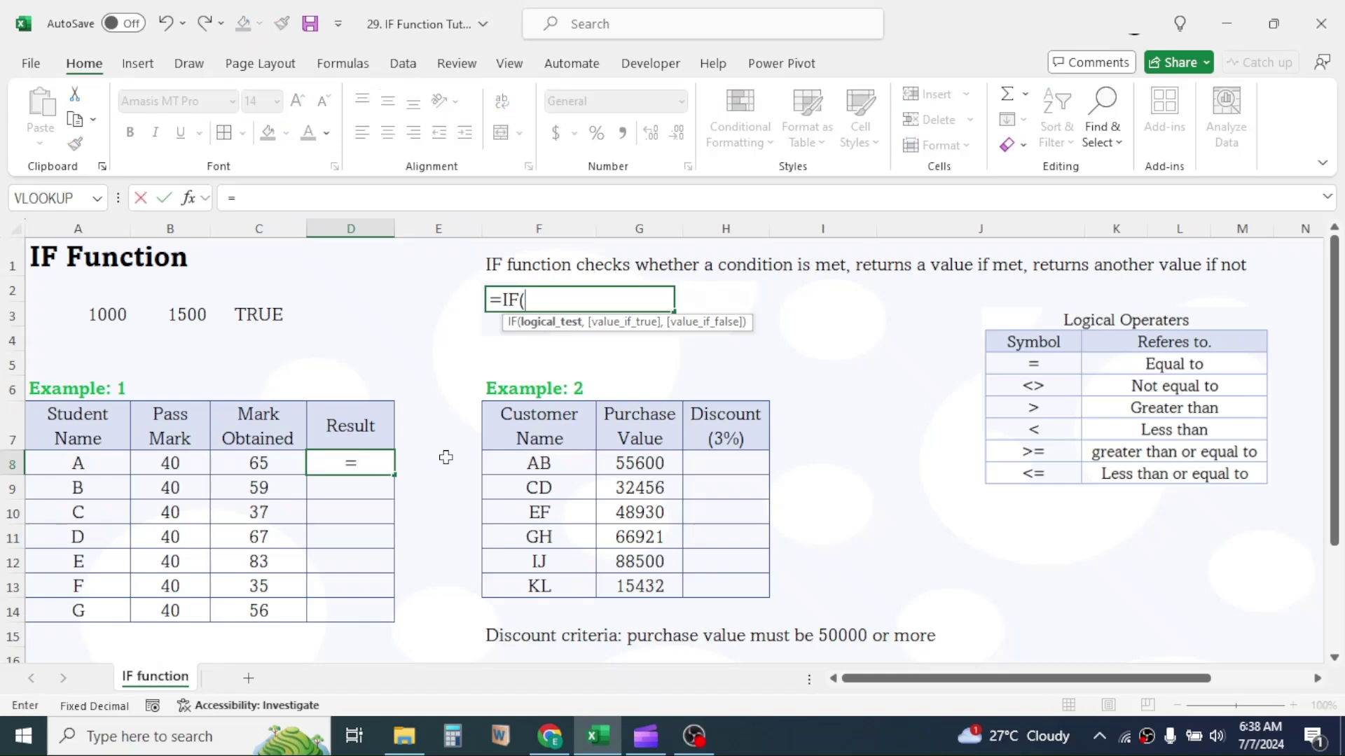
type("IF")
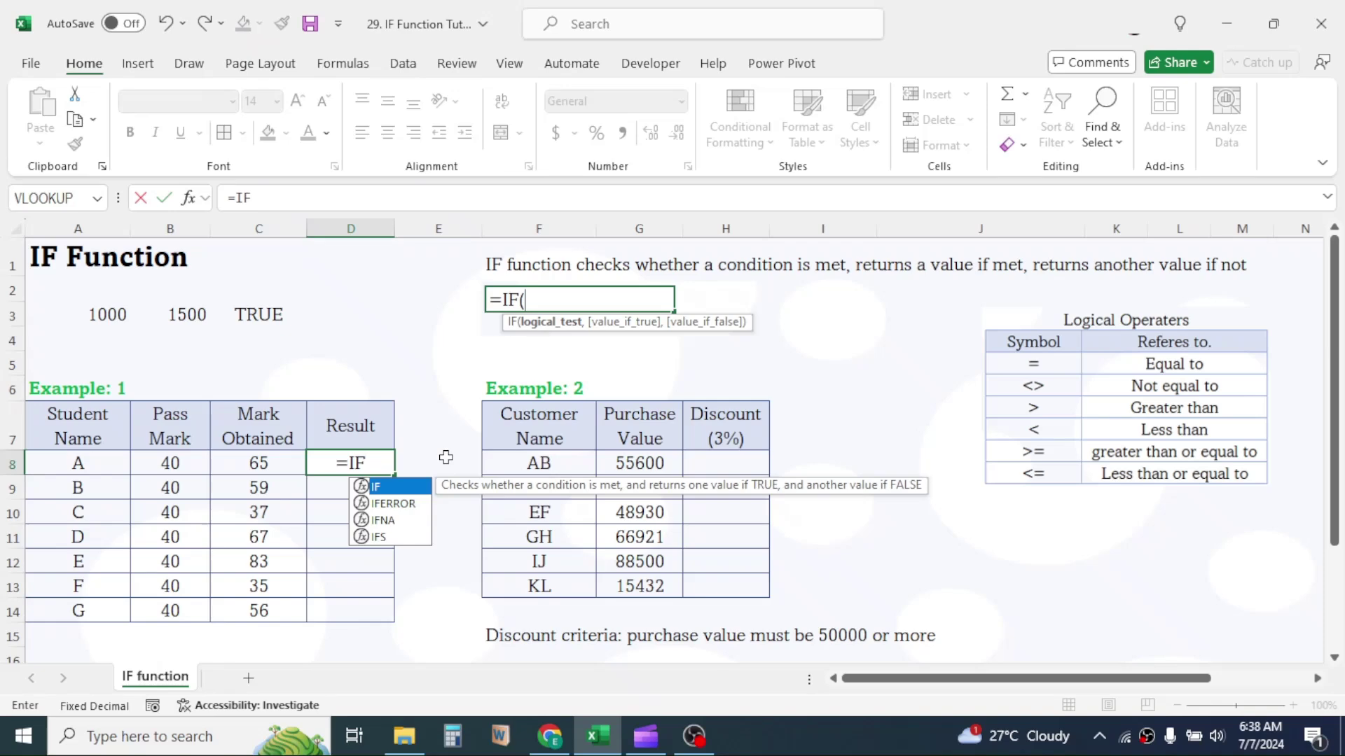
type("(")
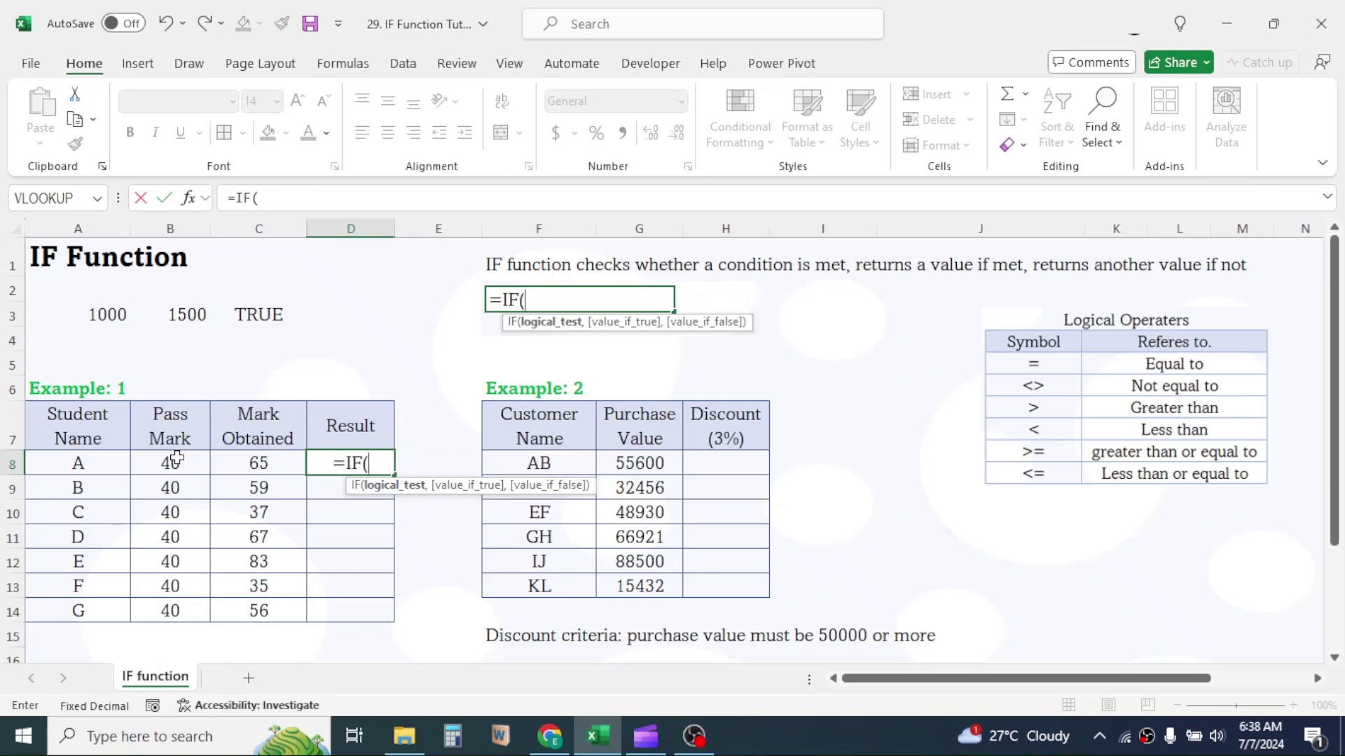
left_click(263, 461)
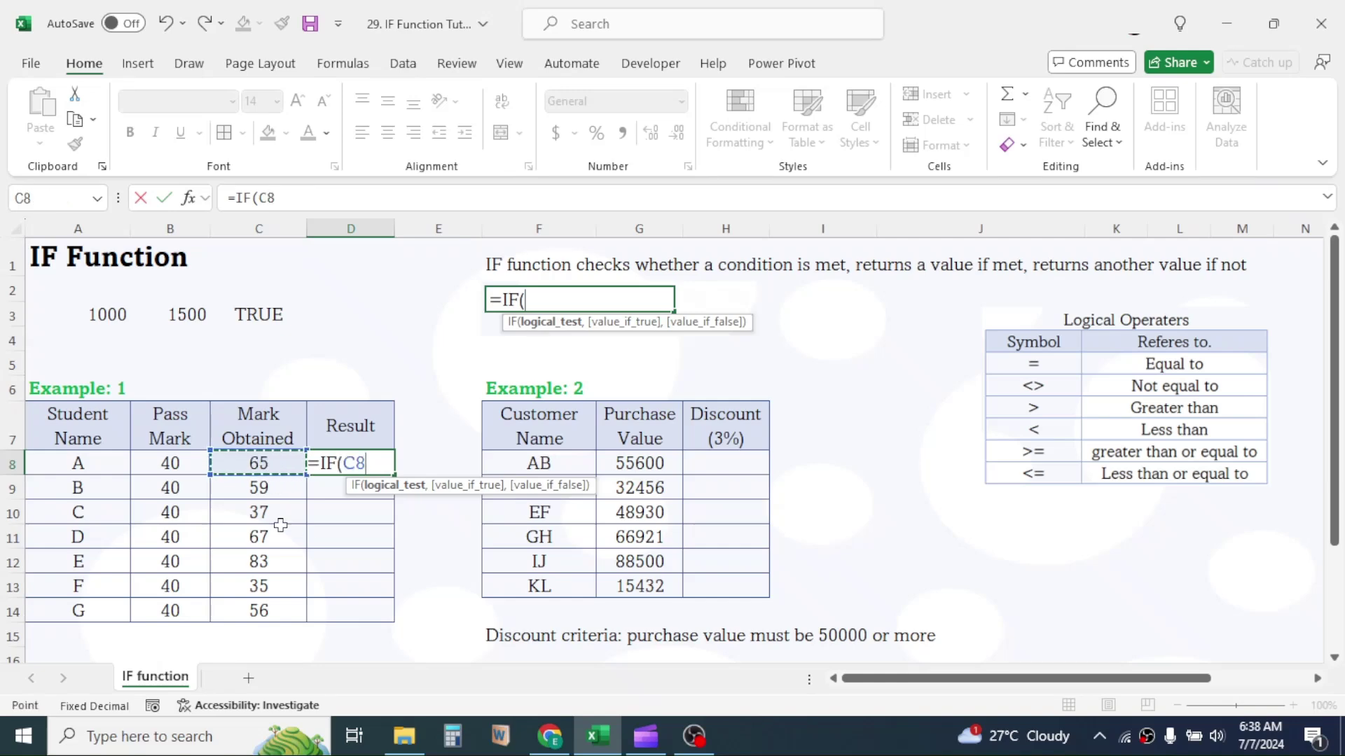
type(">=")
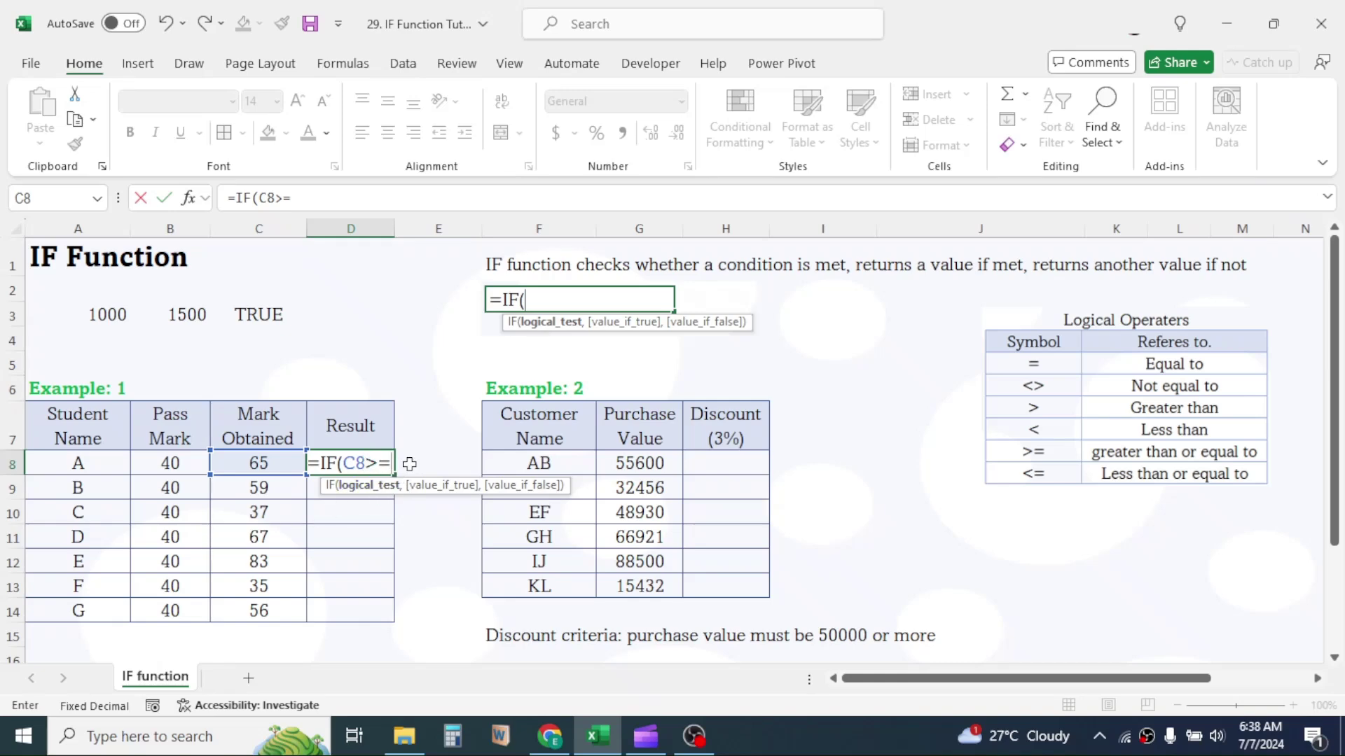
left_click(166, 462)
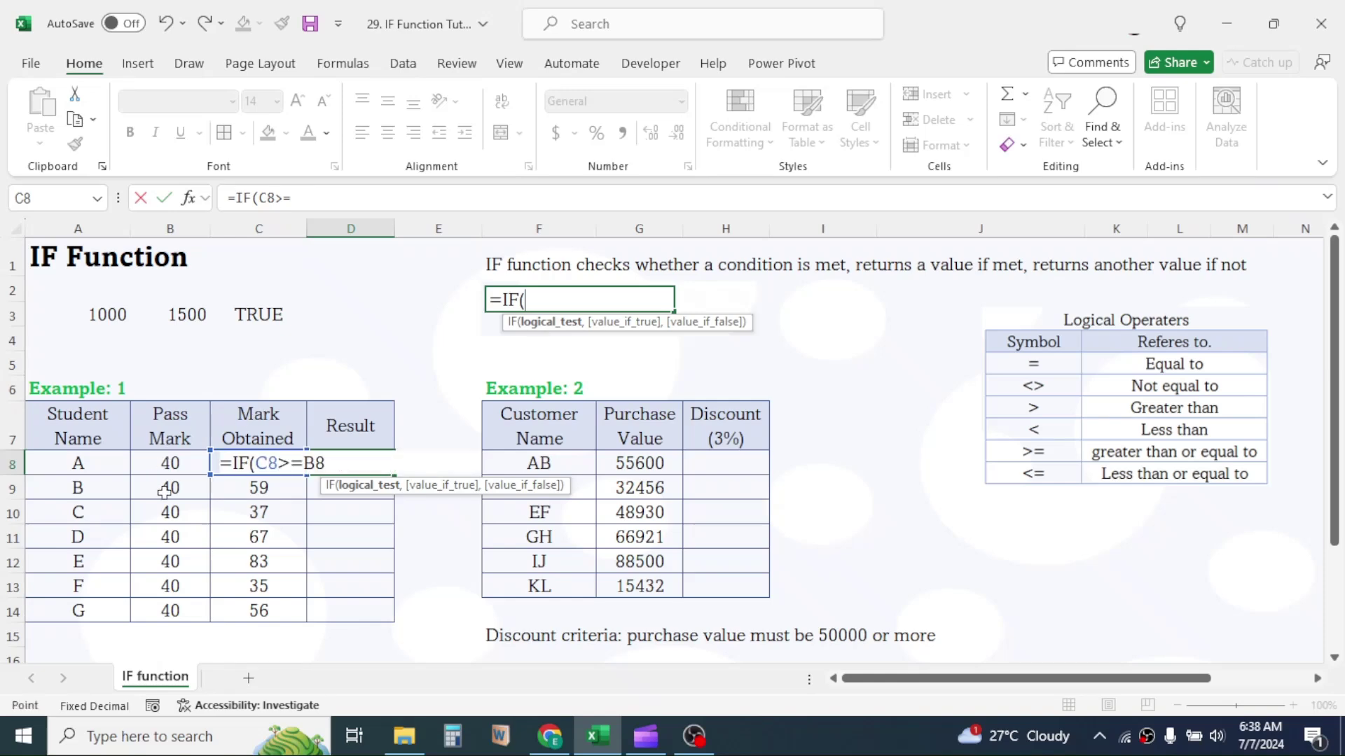
type(",")
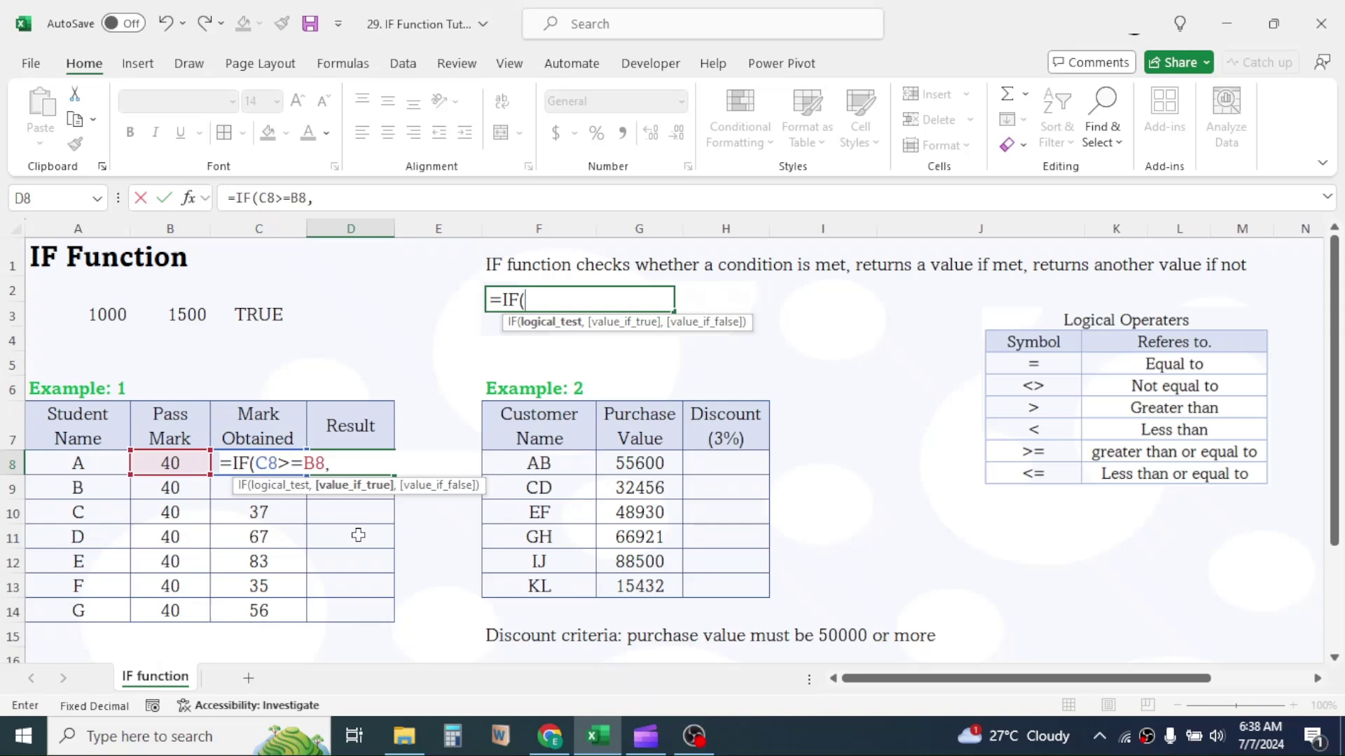
type("\"PASS")
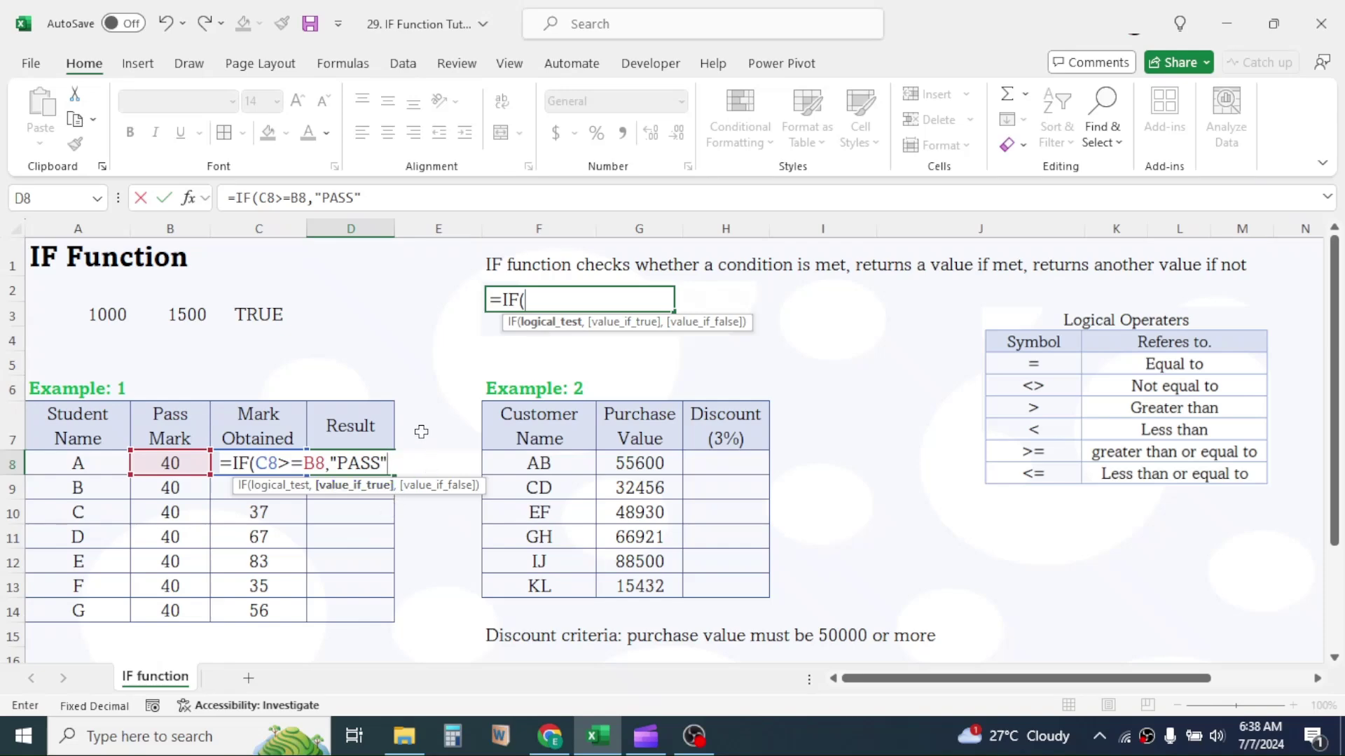
type(",")
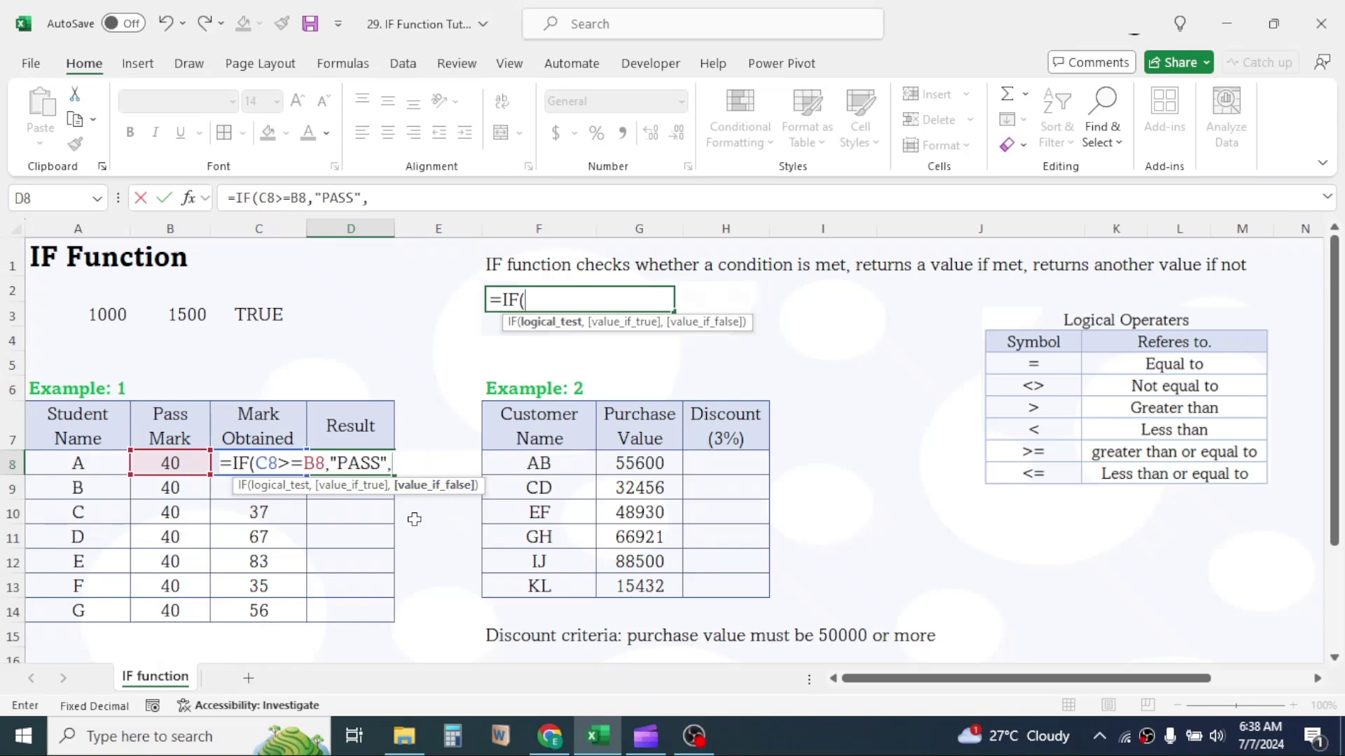
type("\"FAIL\")")
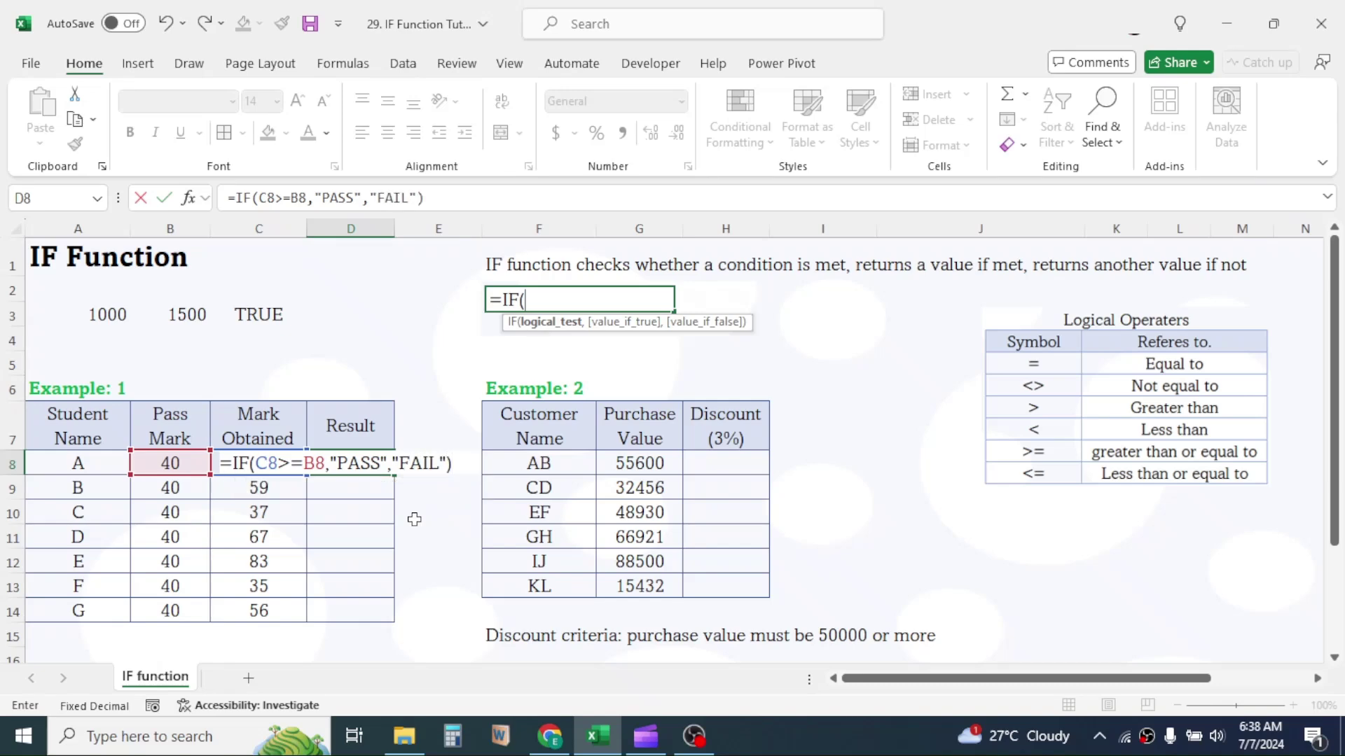
key("Return")
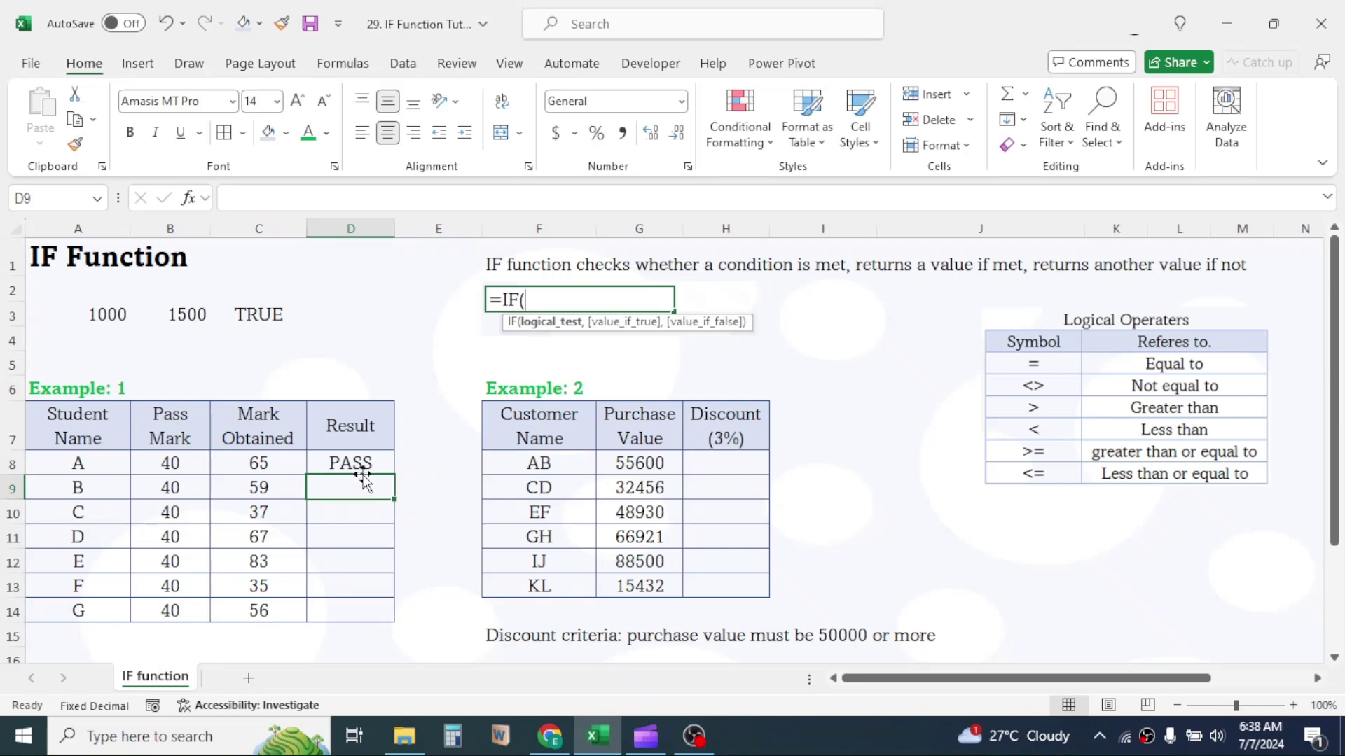
left_click(351, 463)
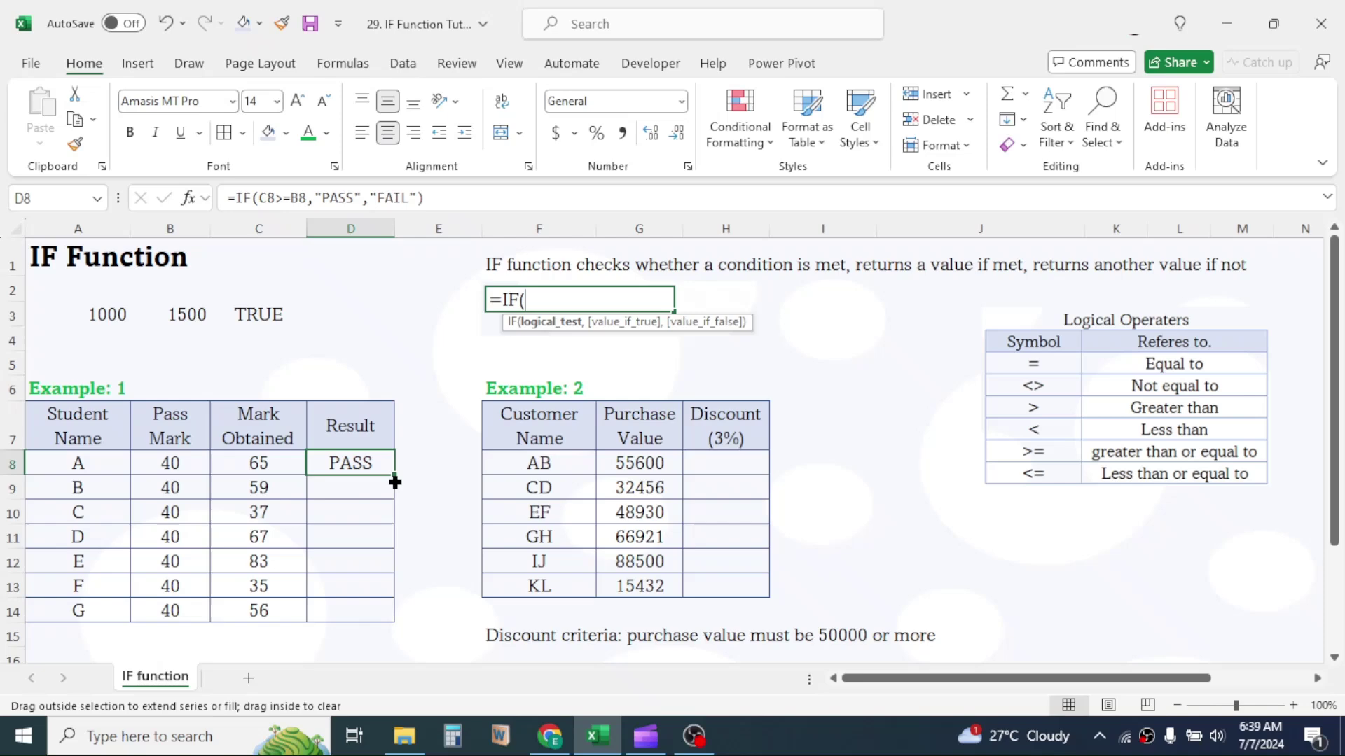
- Fill D8's PASS/FAIL formula down to D14 and check the copies in D9, D10, D13 and D14
left_click_drag(395, 483, 385, 613)
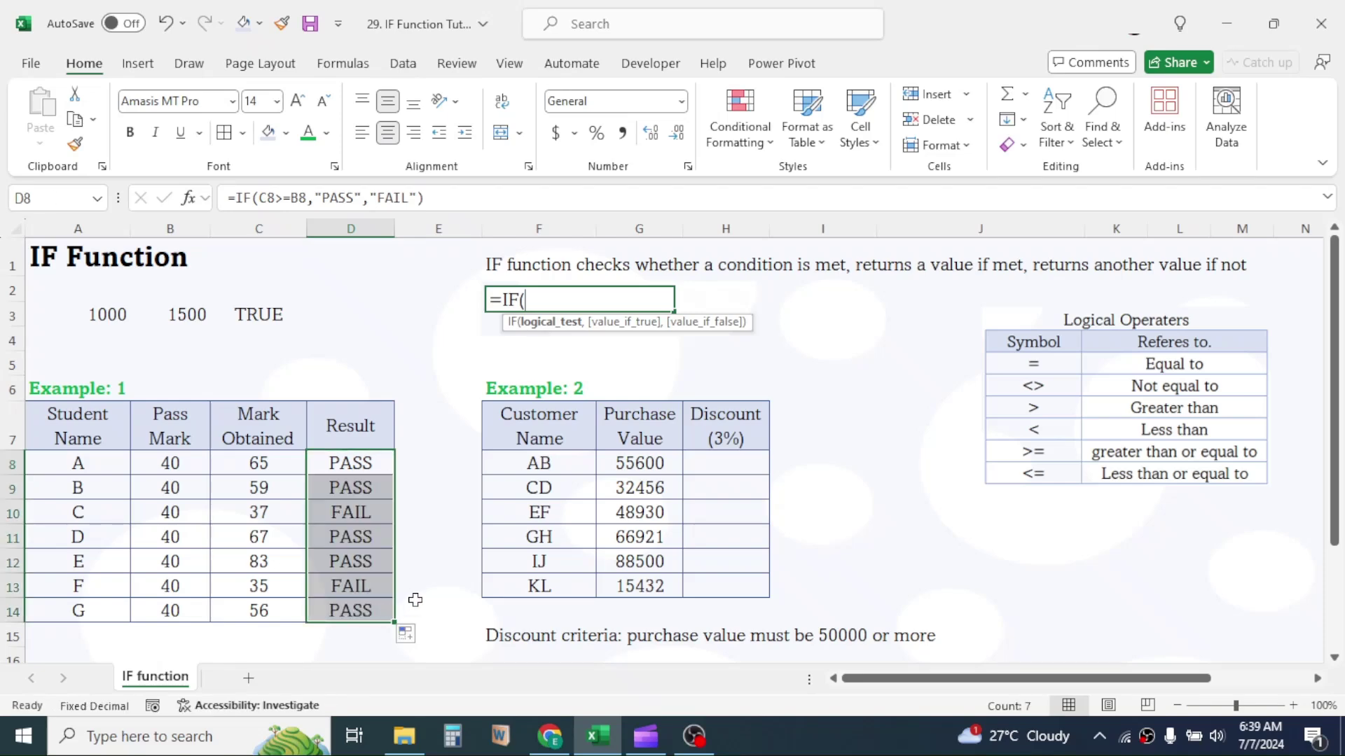
left_click(434, 544)
left_click(364, 490)
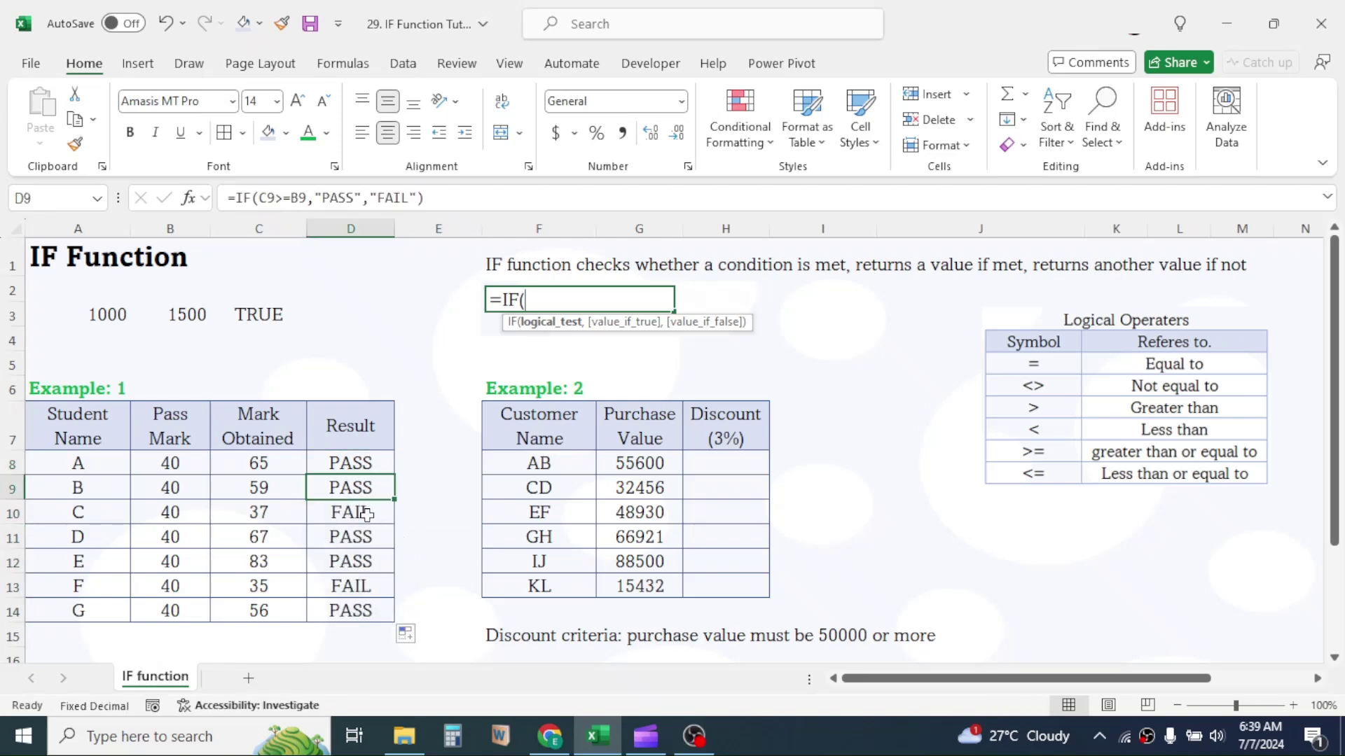
left_click(367, 513)
left_click(363, 586)
left_click(361, 608)
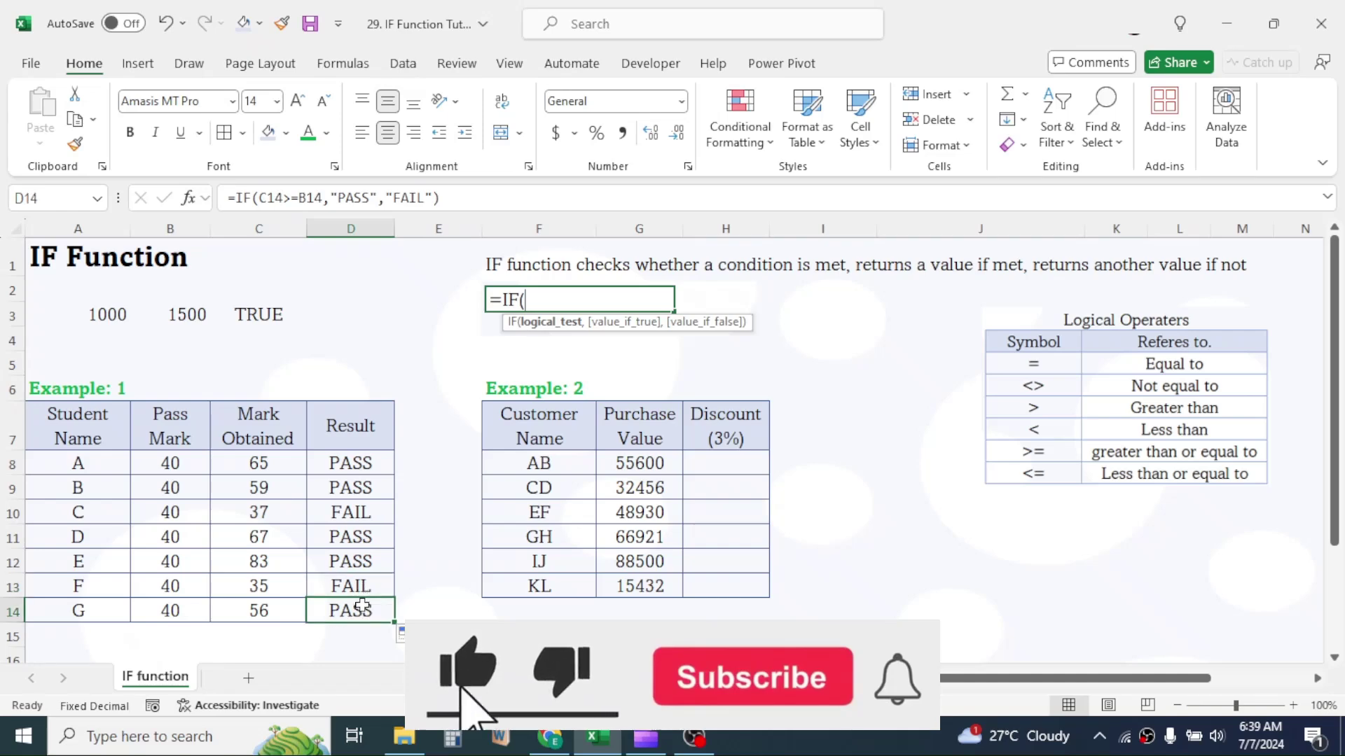
left_click(536, 428)
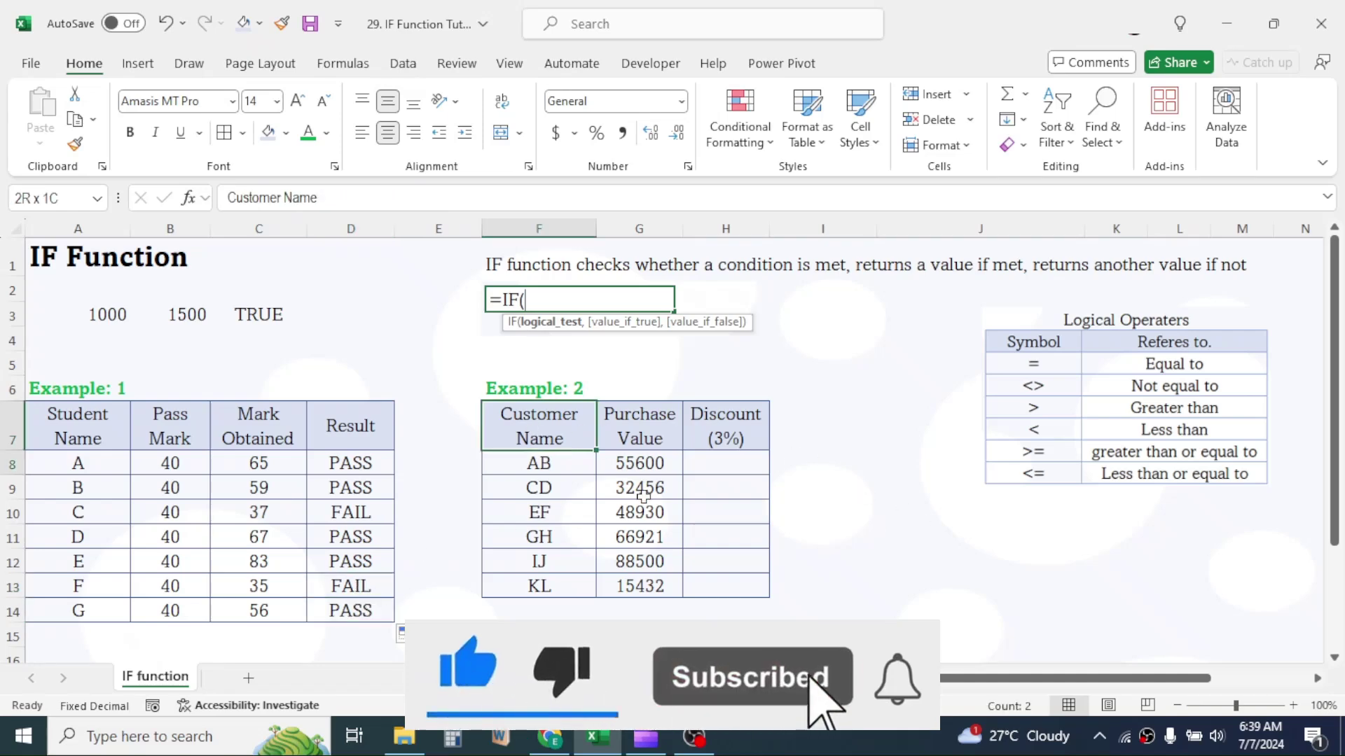
left_click_drag(643, 495, 700, 592)
left_click(781, 483)
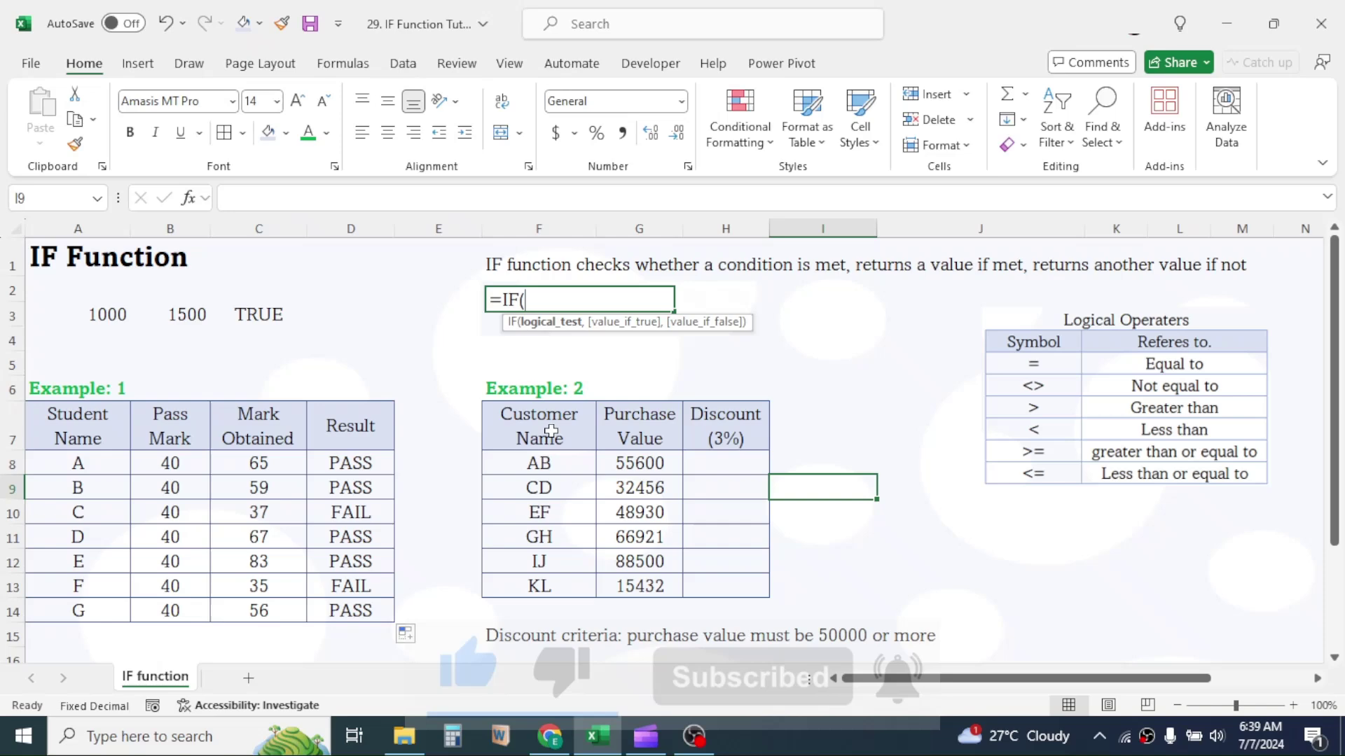
left_click_drag(552, 432, 546, 582)
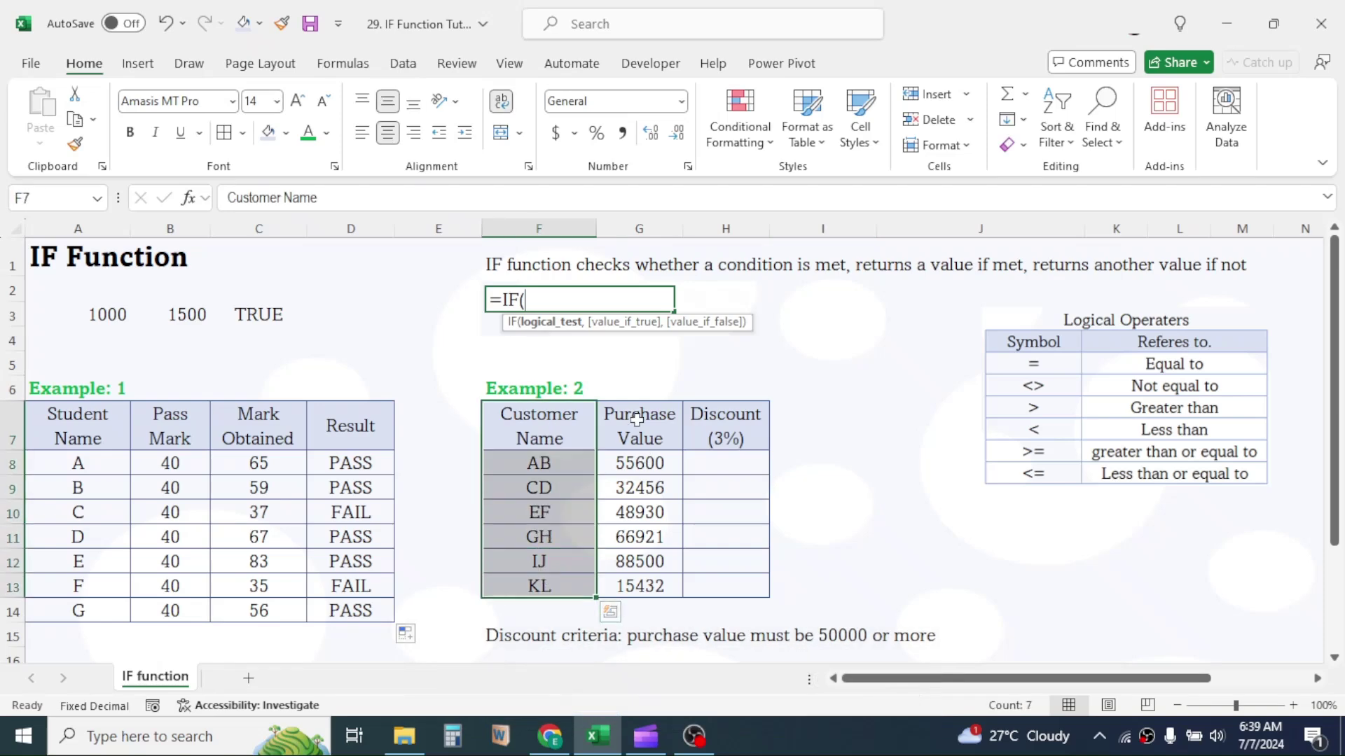
left_click_drag(637, 418, 634, 588)
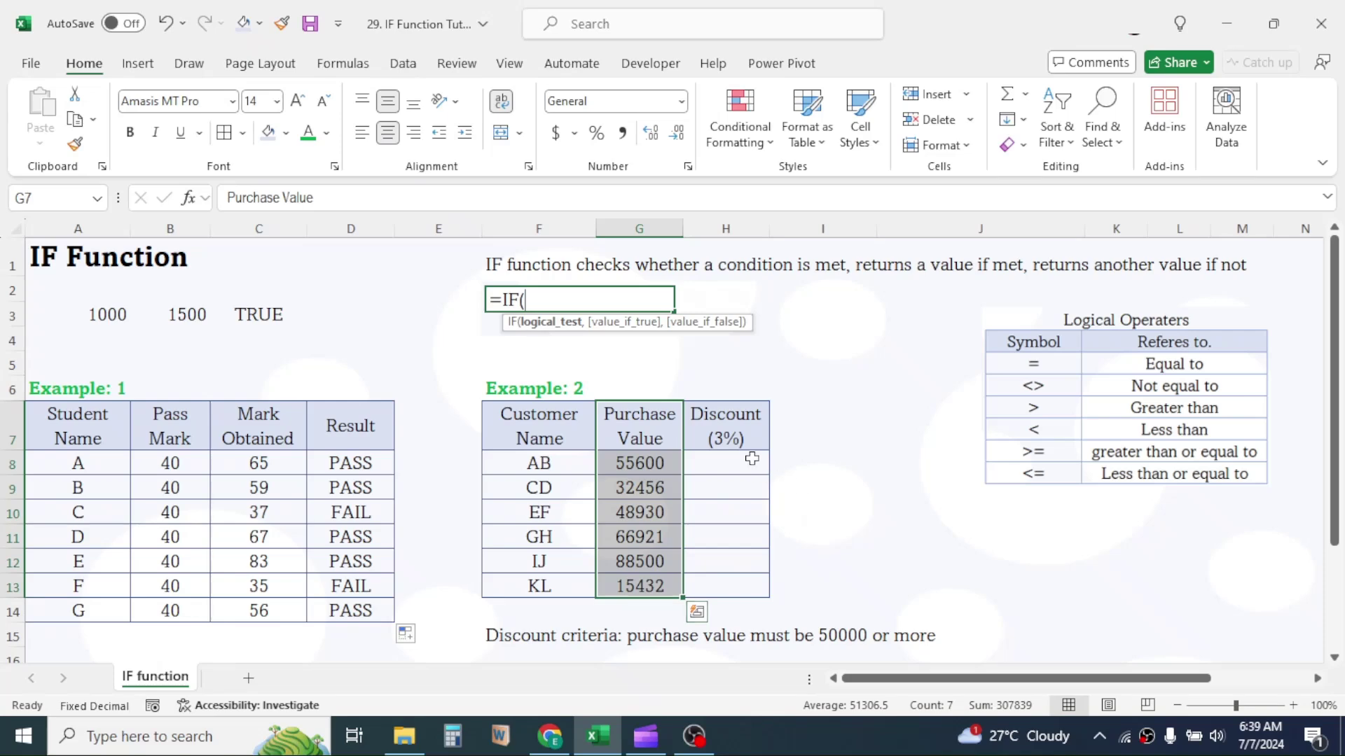
left_click(736, 430)
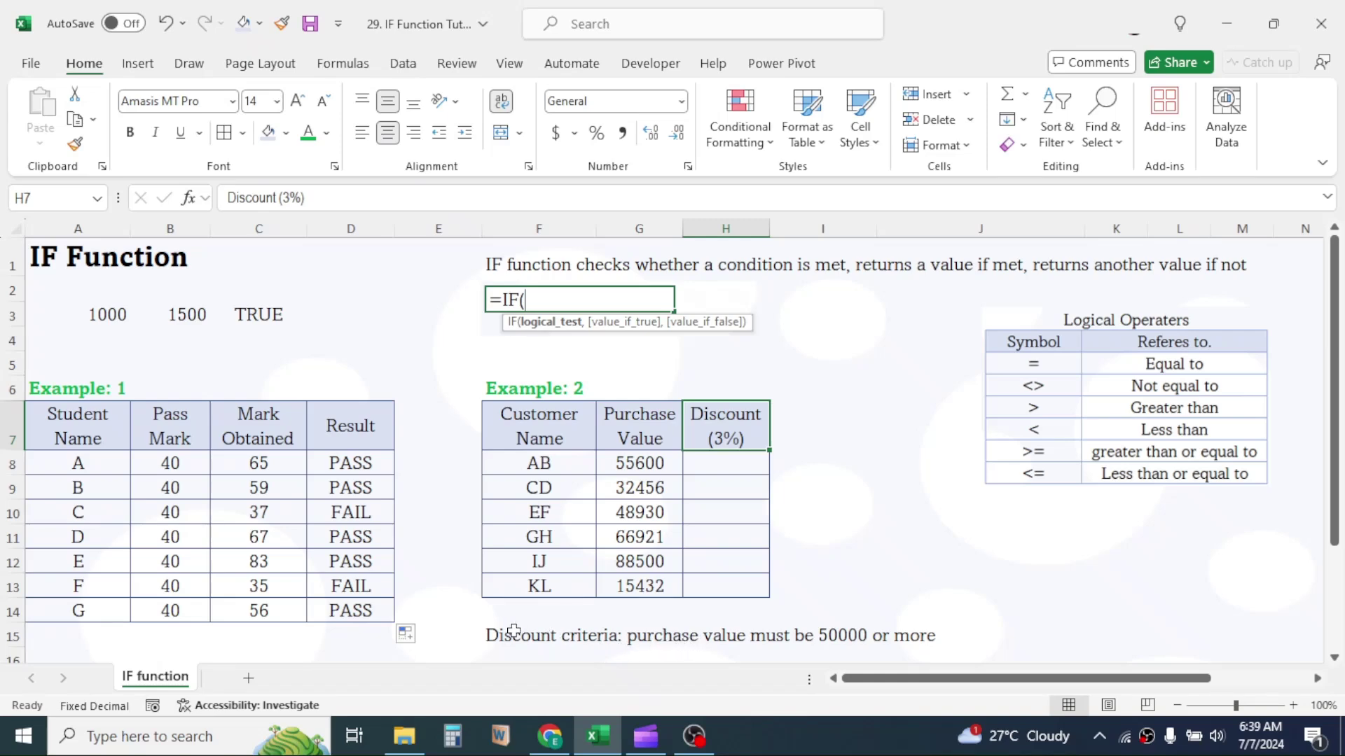
left_click_drag(514, 630, 910, 639)
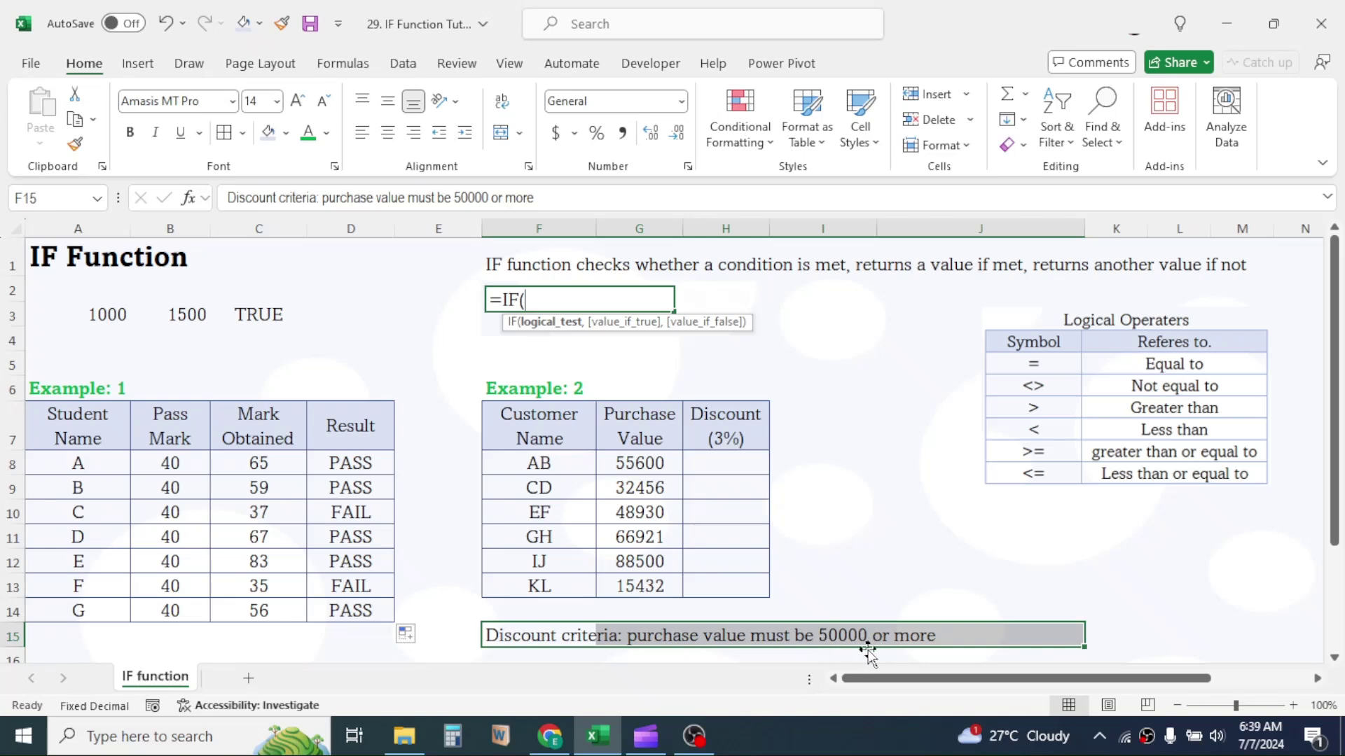
left_click(828, 453)
left_click(728, 457)
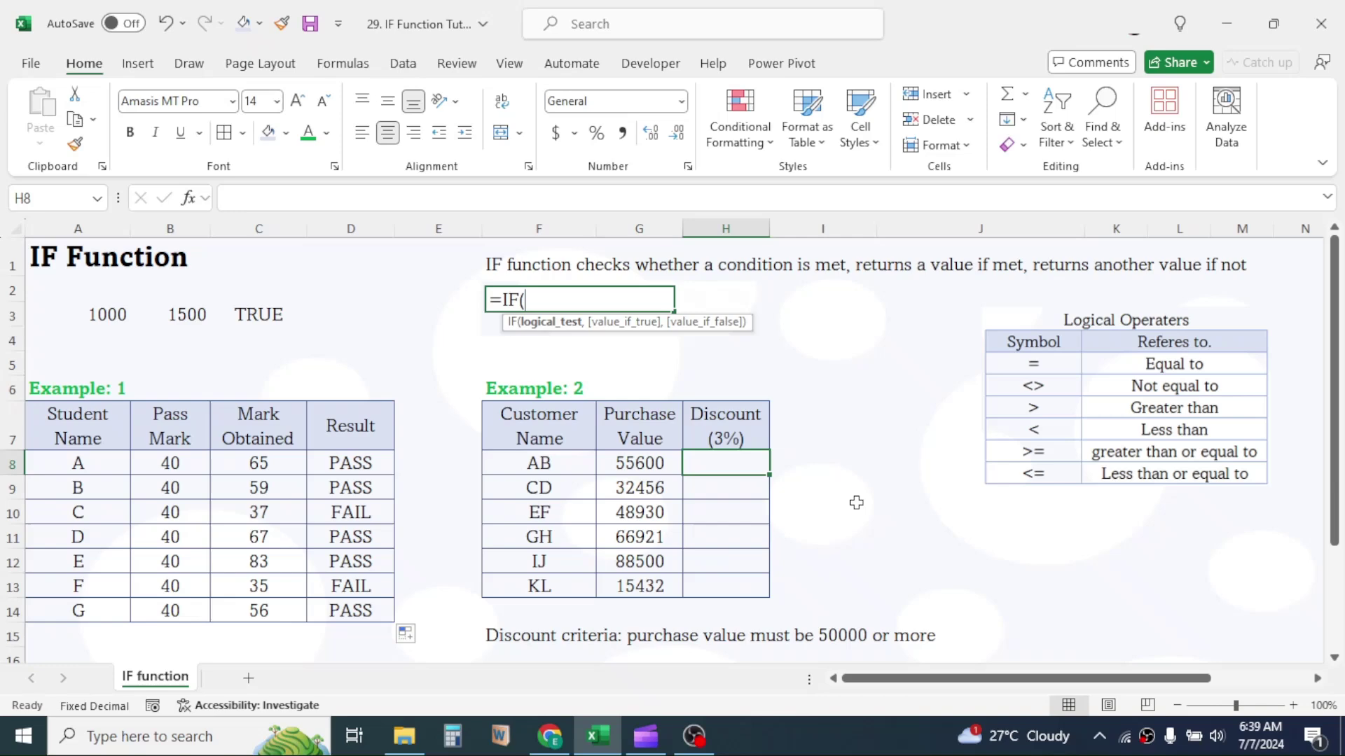
- Enter =IF(G8>=50000,G8*3%,0) in H8, giving customer AB a 1668 discount
type("=IF")
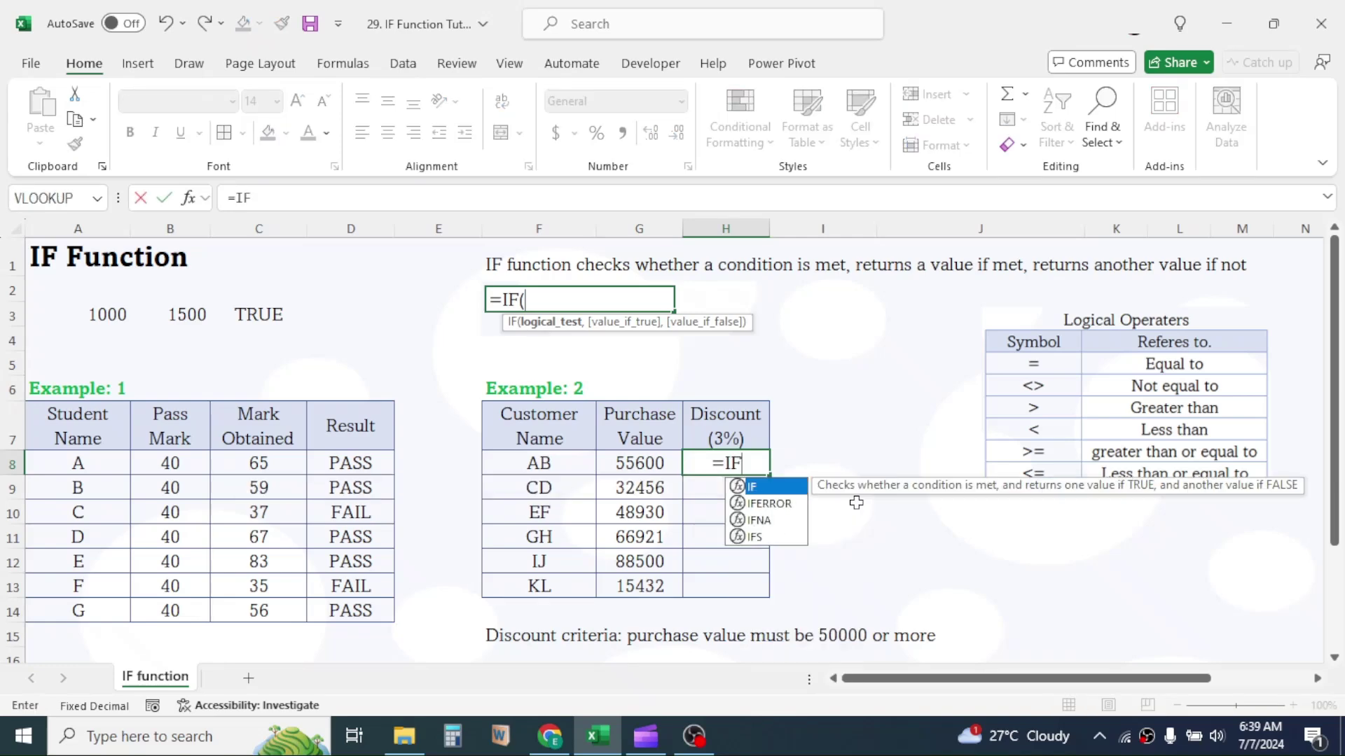
type("(")
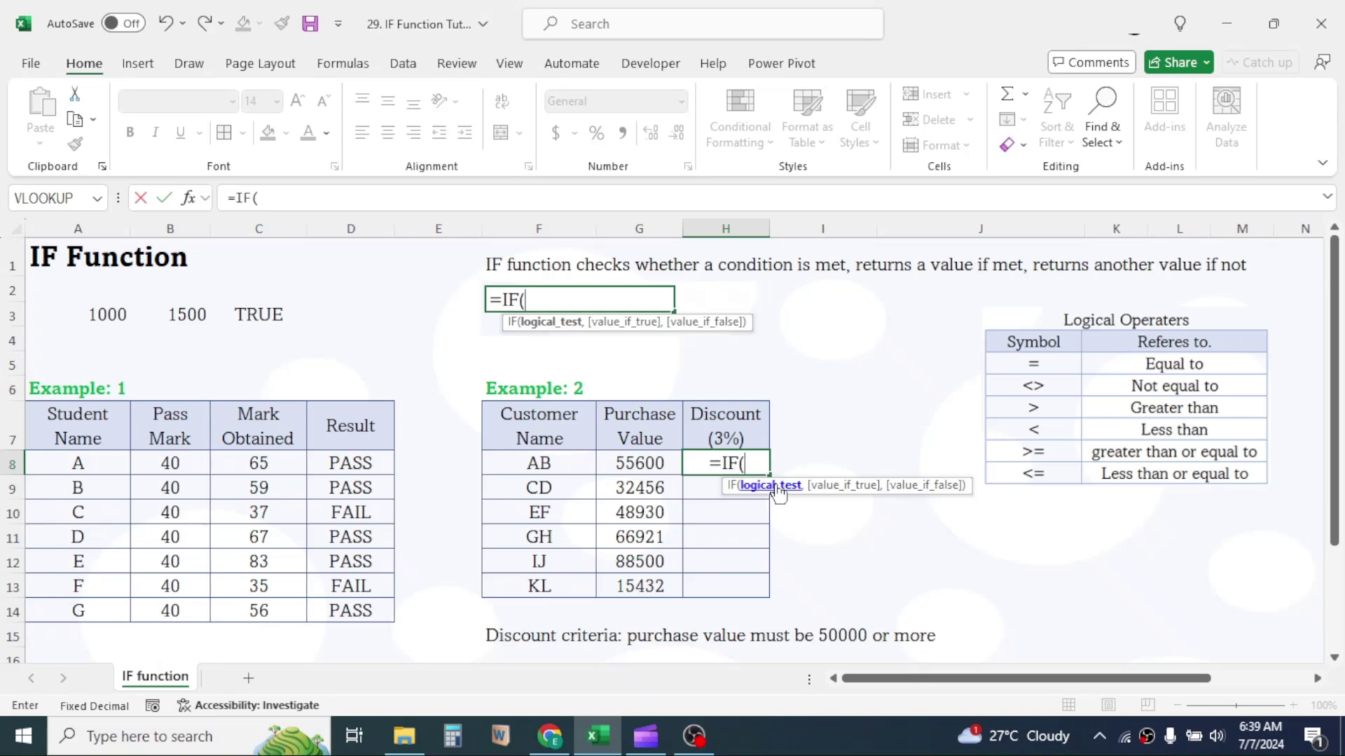
left_click(646, 464)
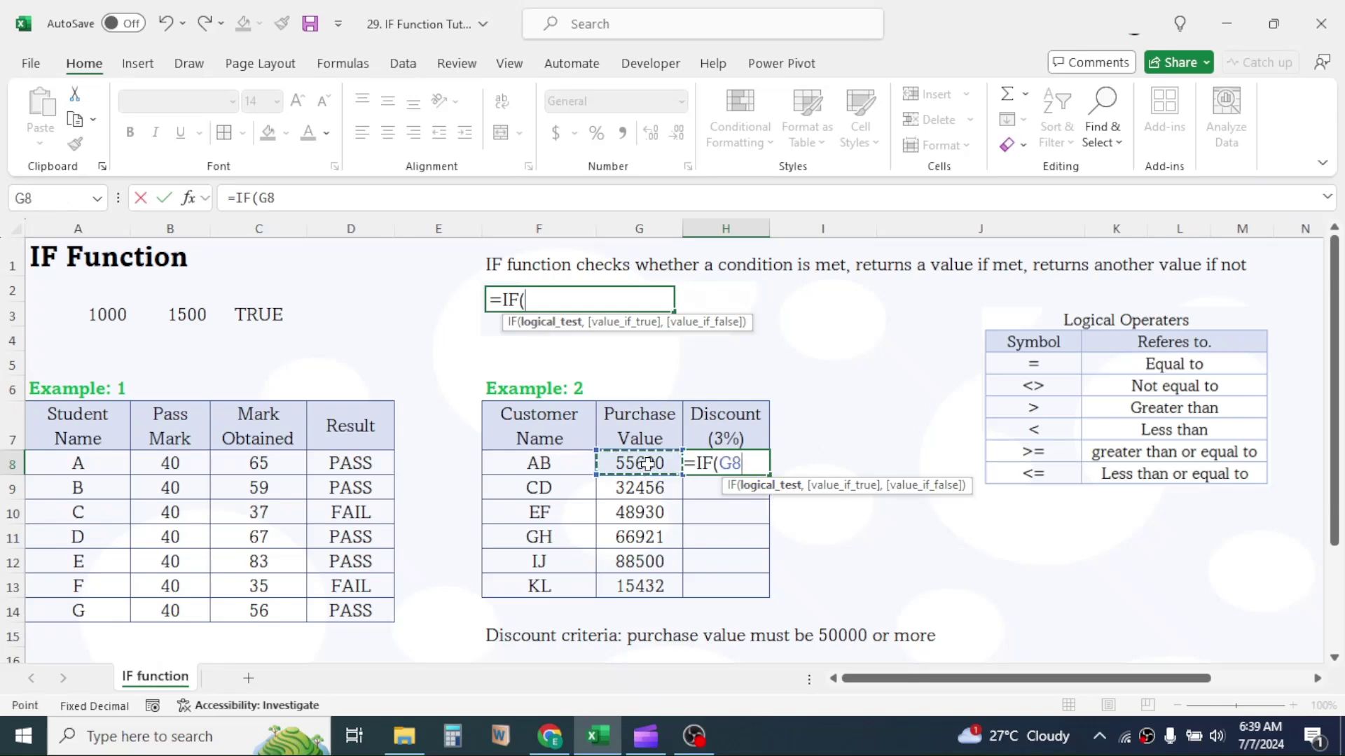
type(">")
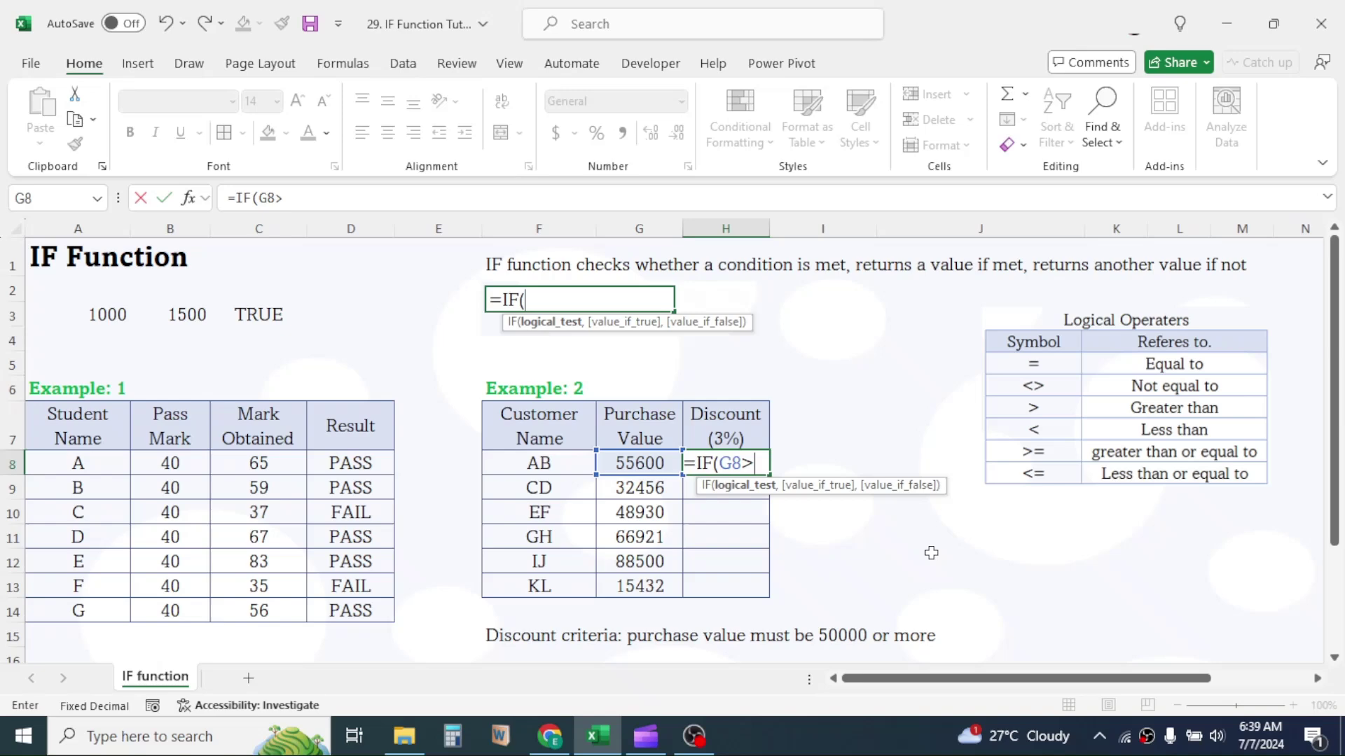
type("=50000")
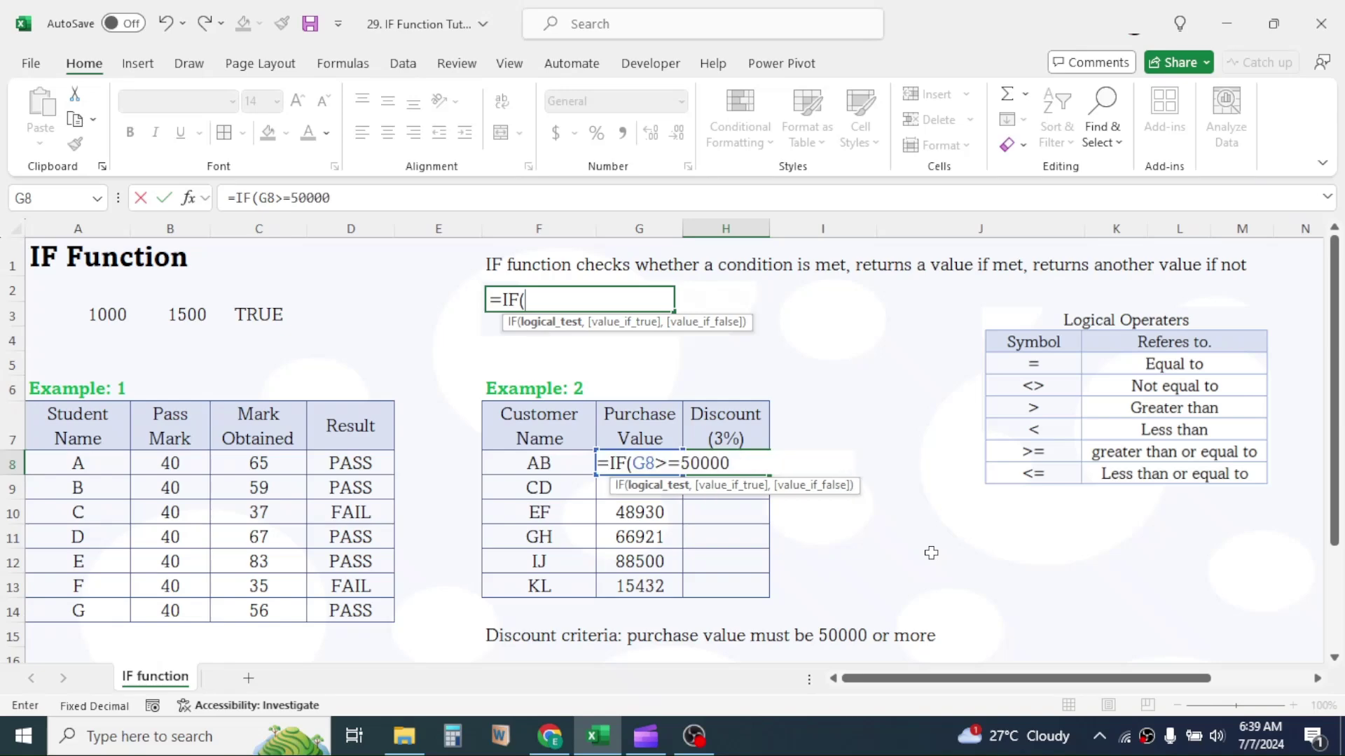
type(",")
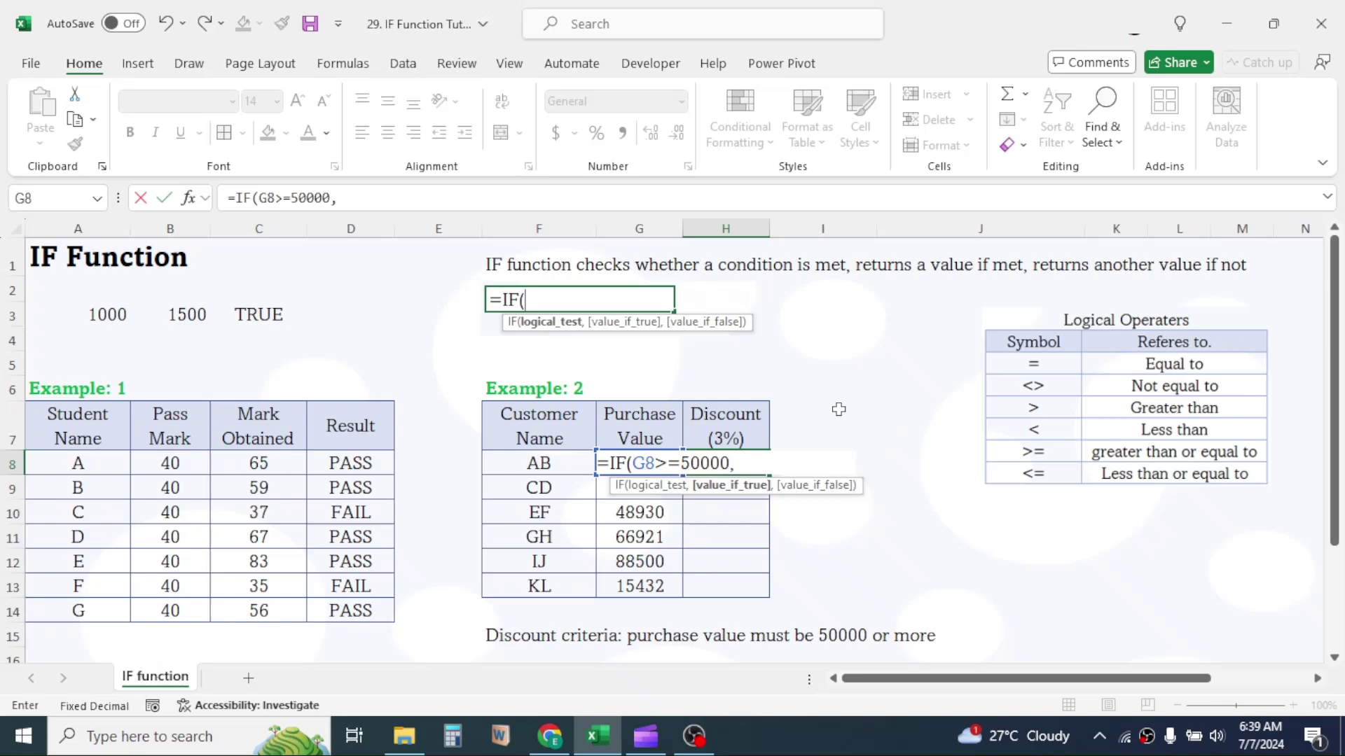
left_click(629, 444)
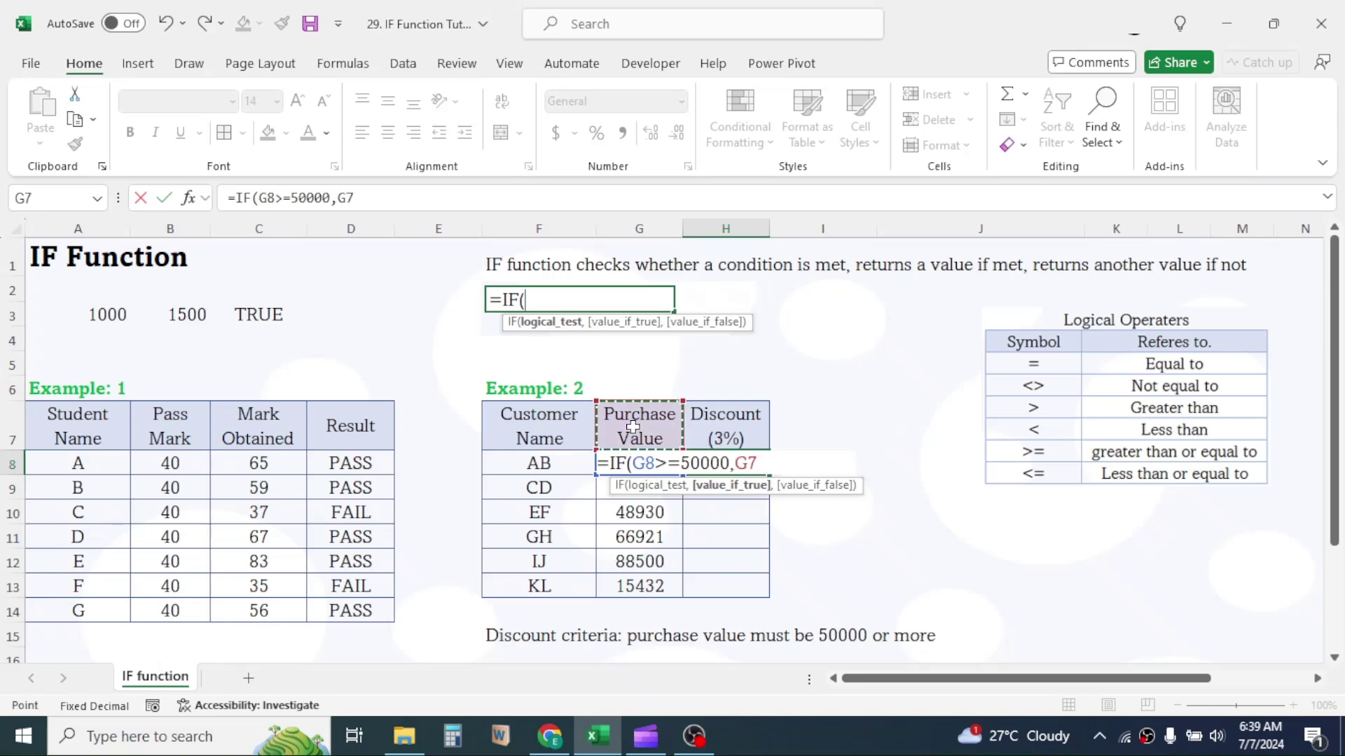
key("Down")
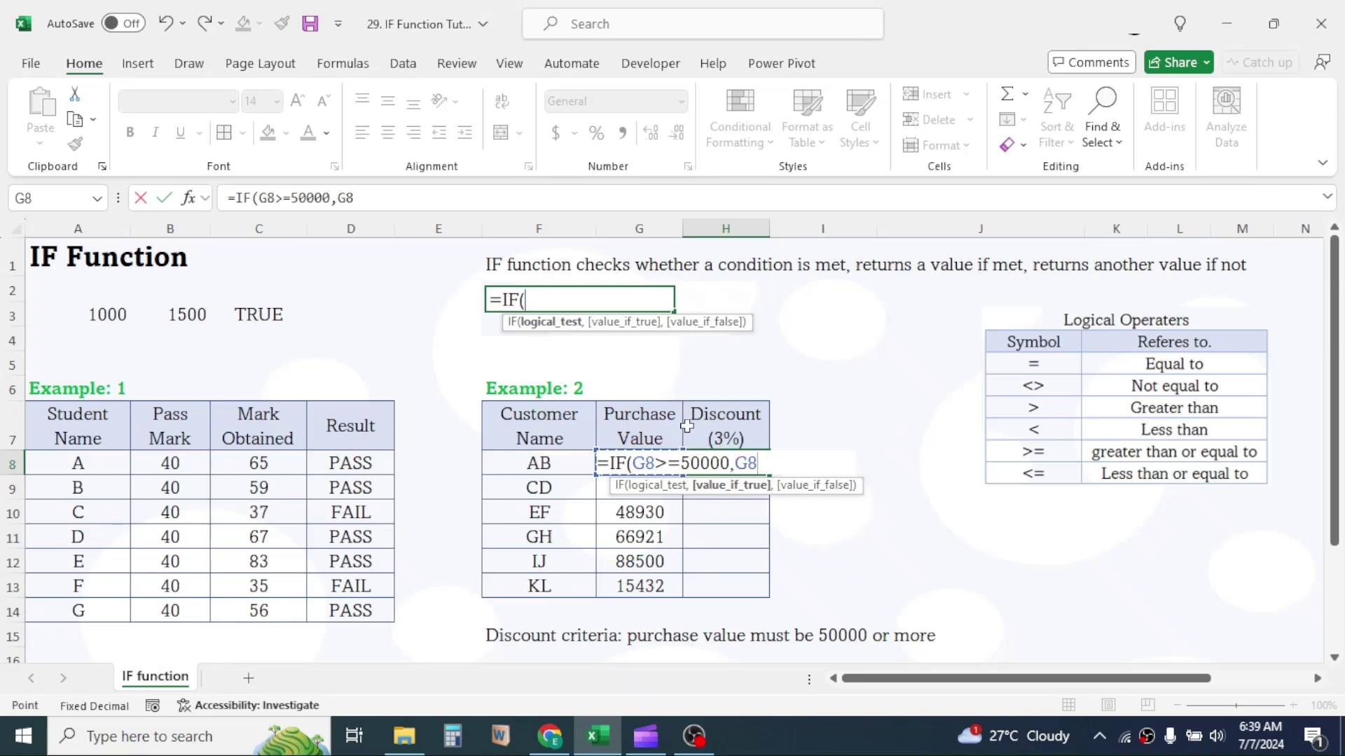
type("*3%,")
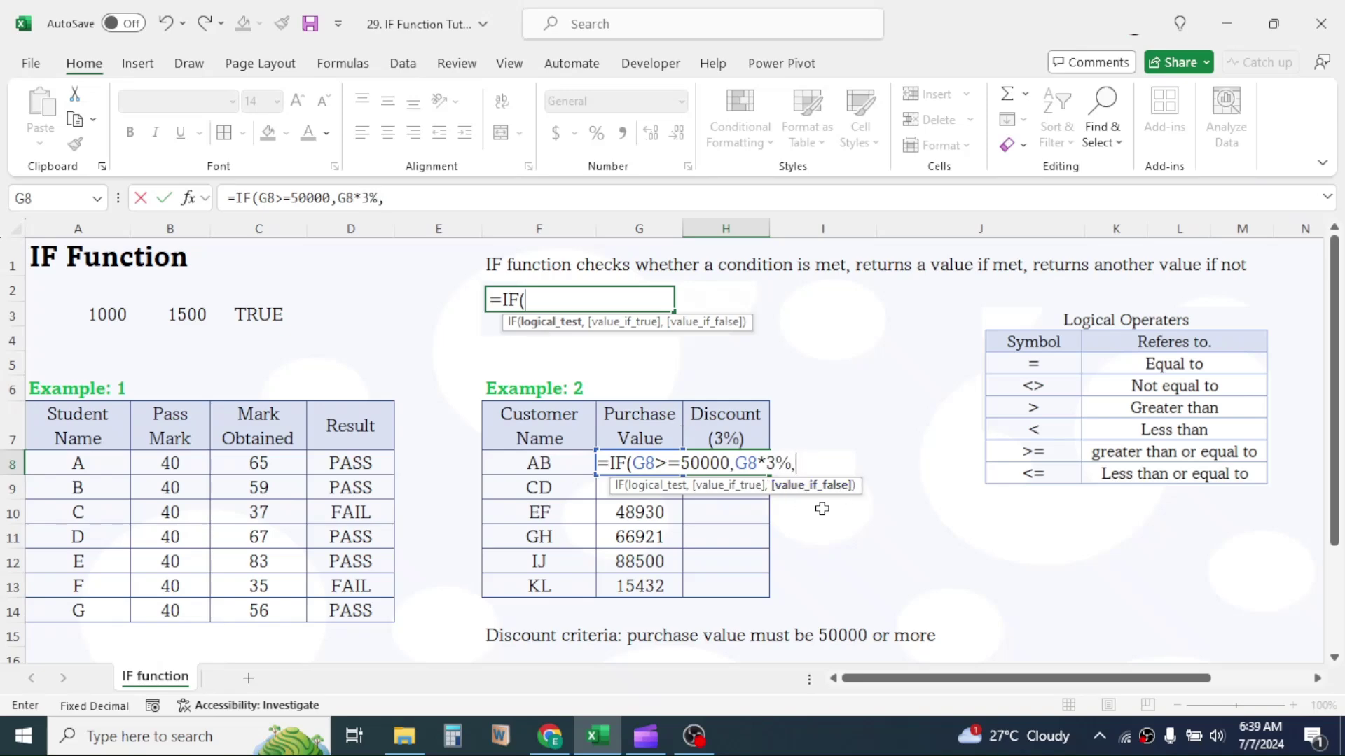
type("0)")
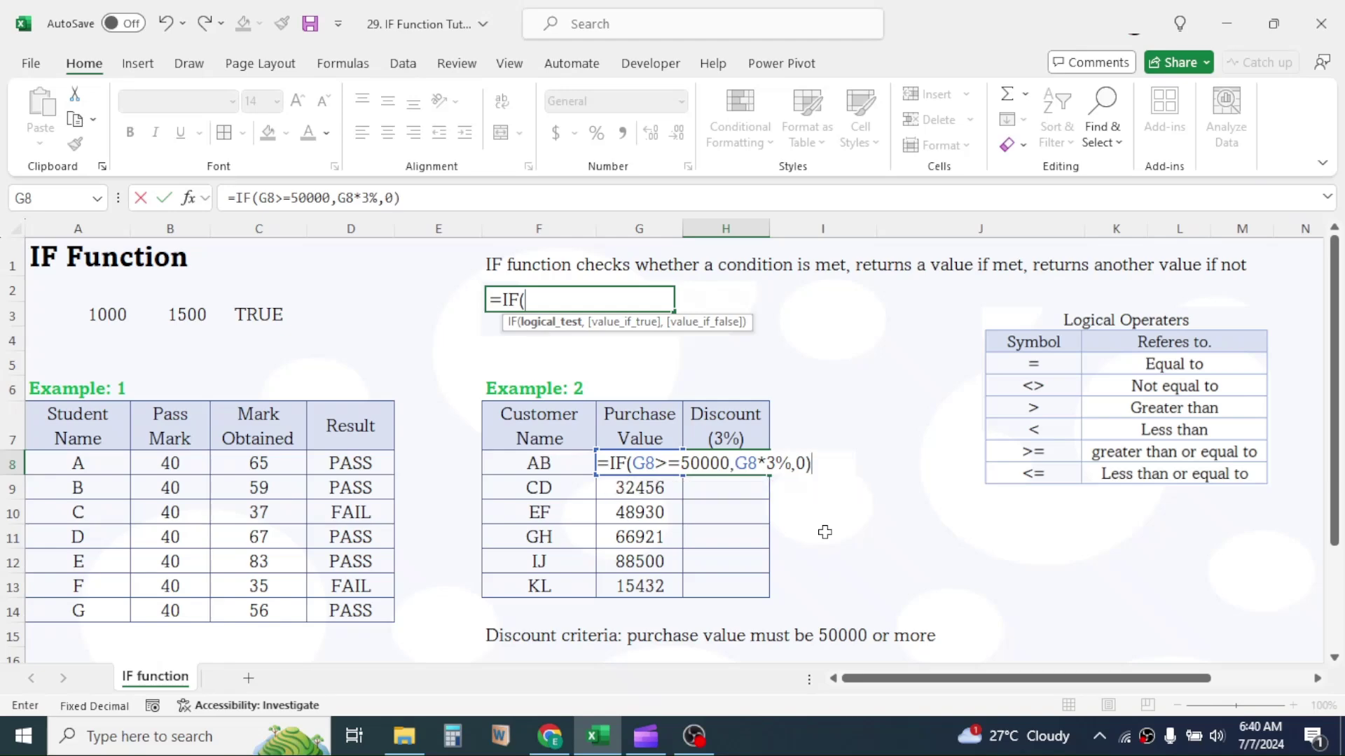
key("Return")
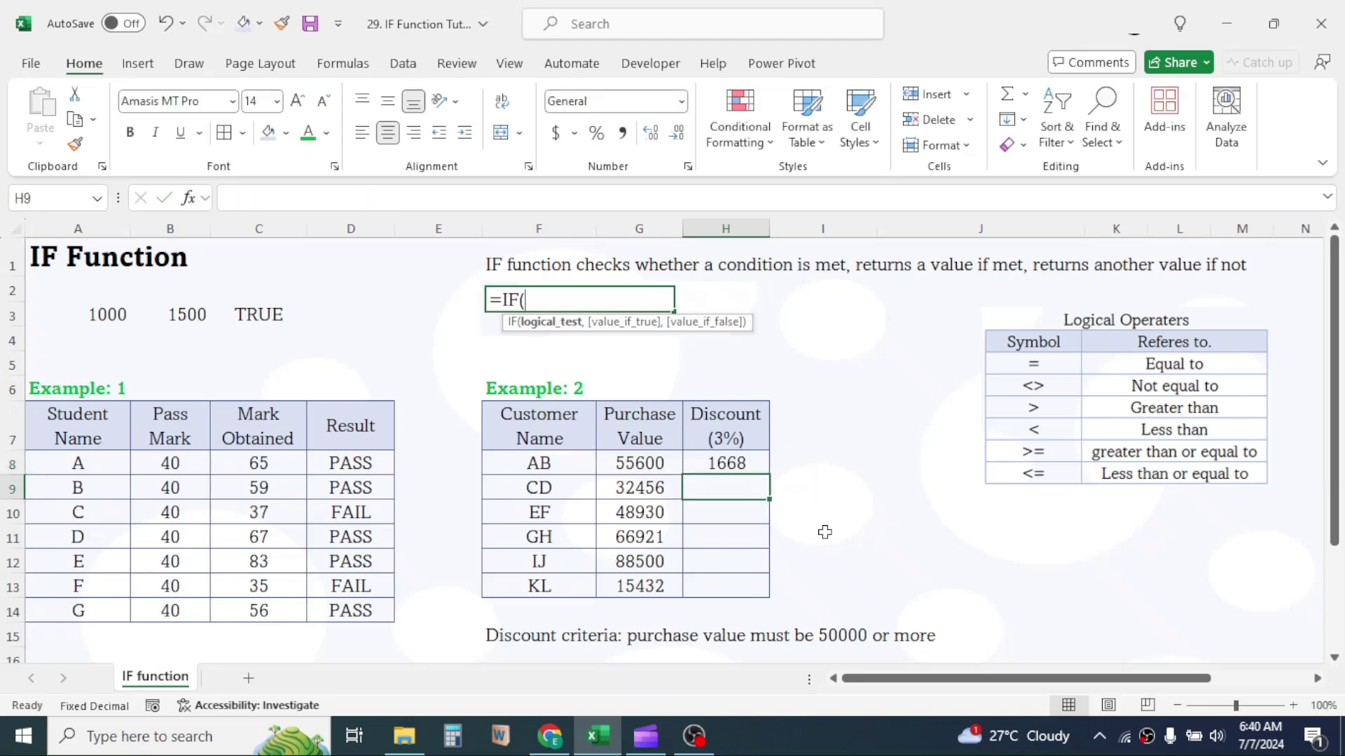
- Fill H8's discount formula down to H13 and check the copies in H9, H10 and H13
left_click(748, 468)
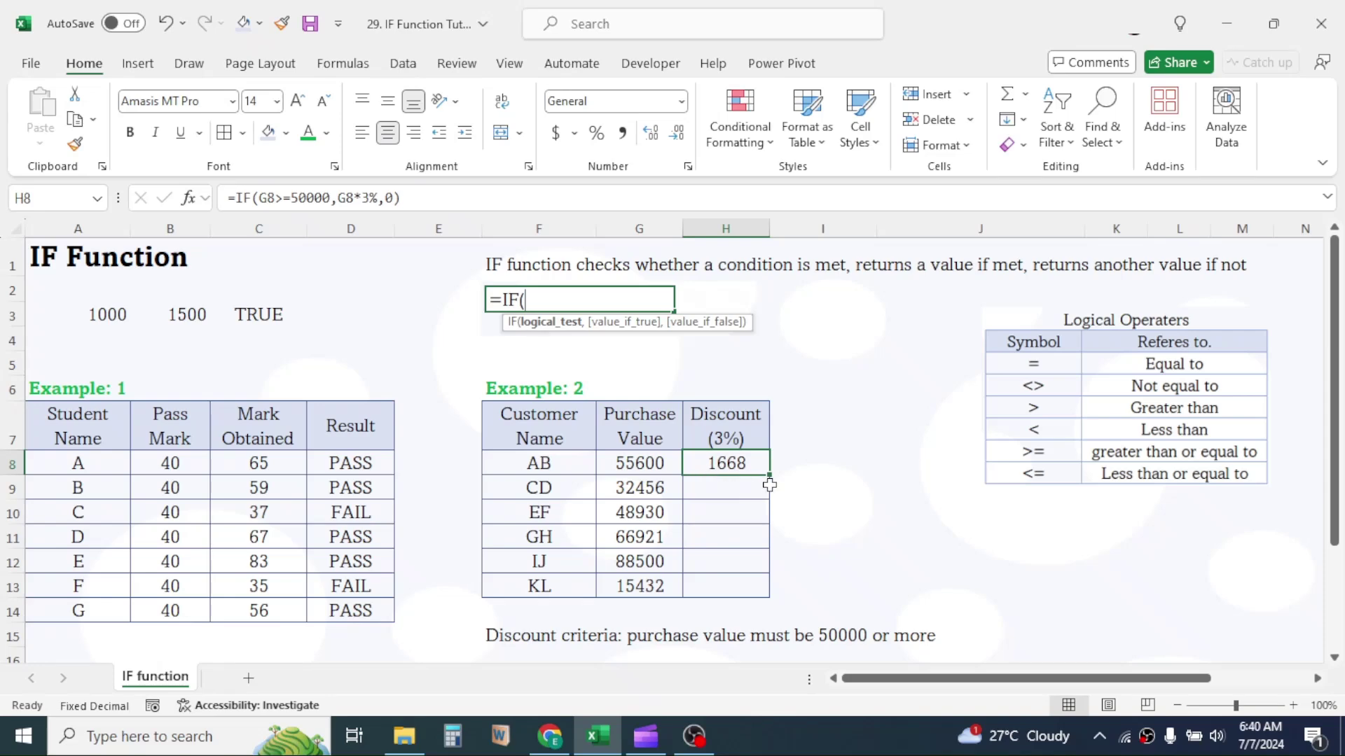
left_click_drag(769, 475, 769, 592)
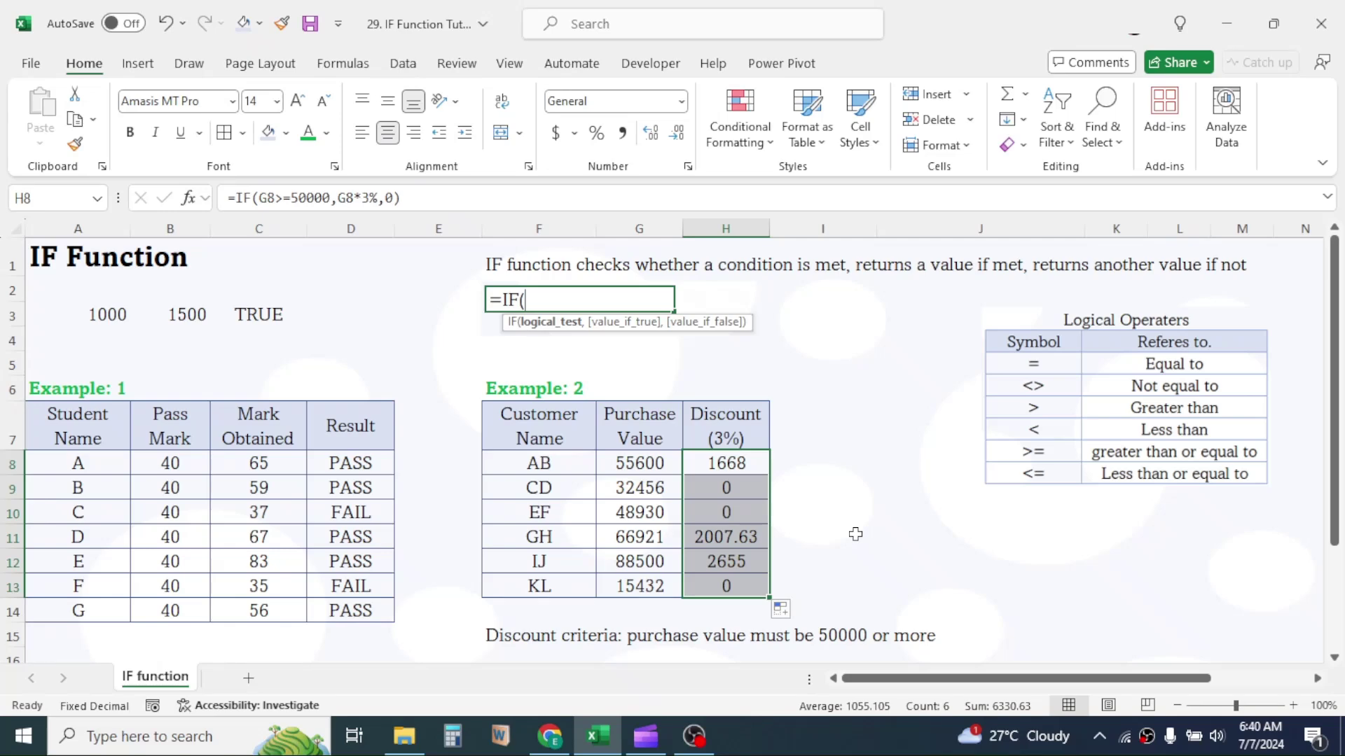
left_click(750, 491)
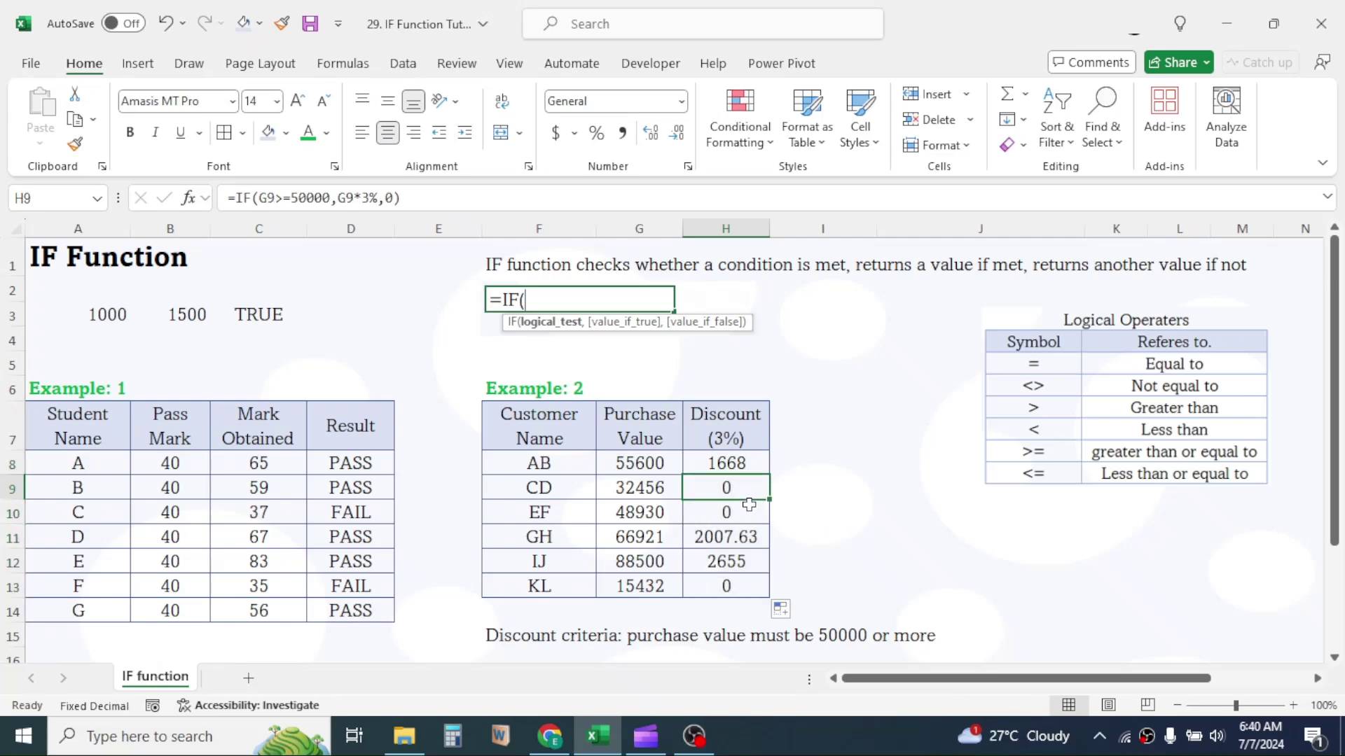
left_click(746, 511)
left_click(748, 588)
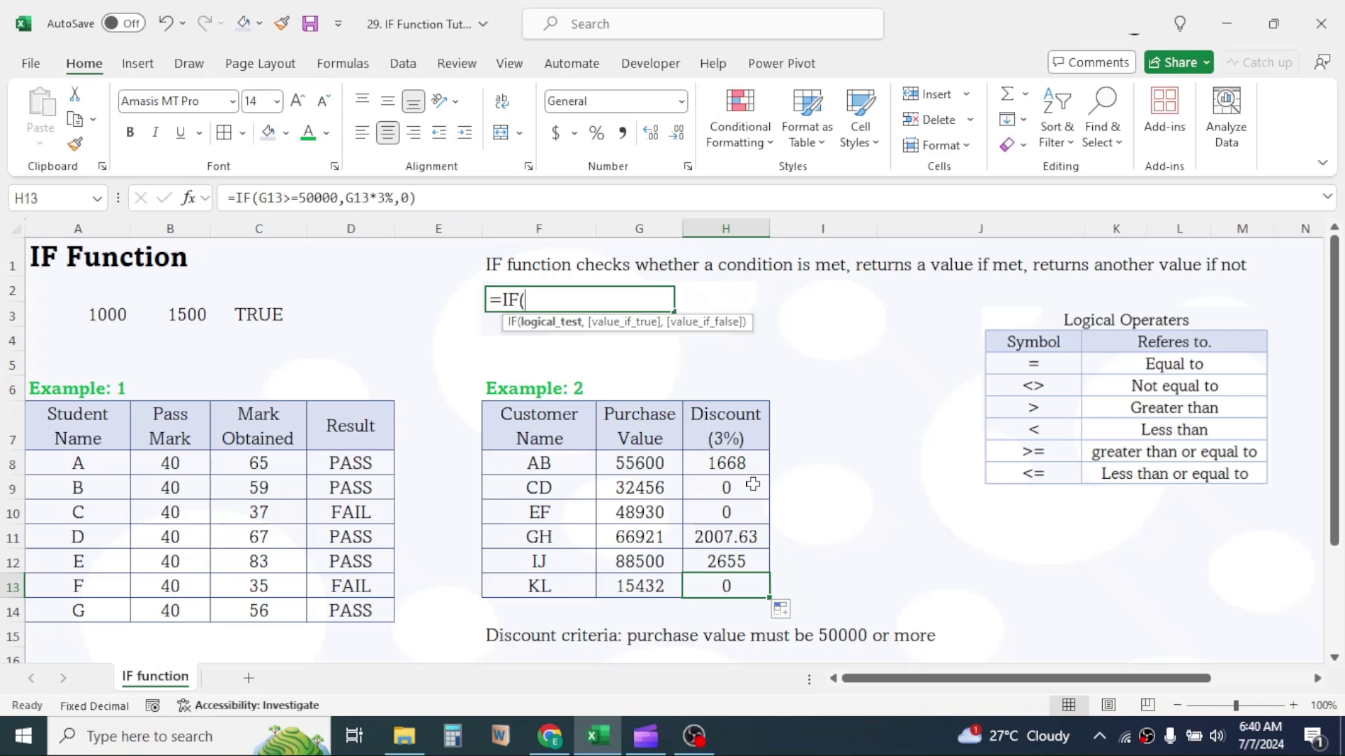
left_click(884, 493)
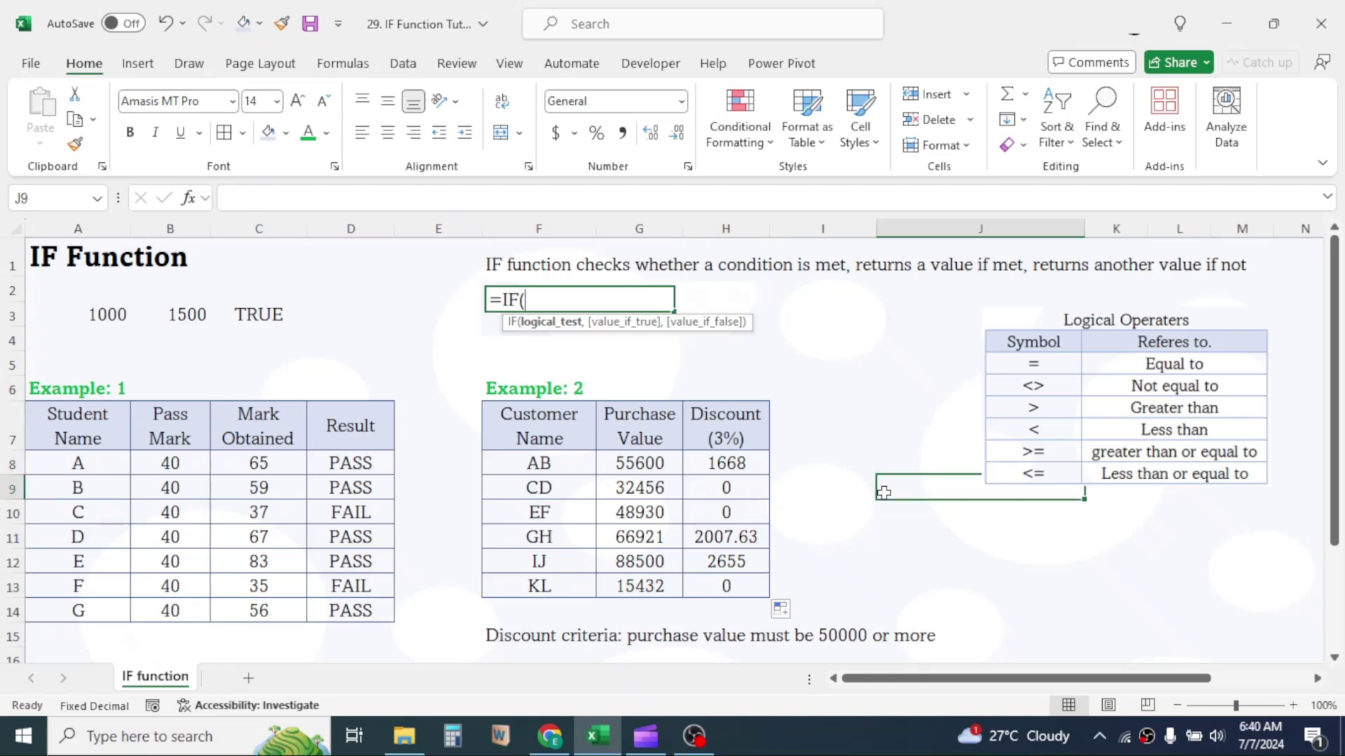
left_click(933, 554)
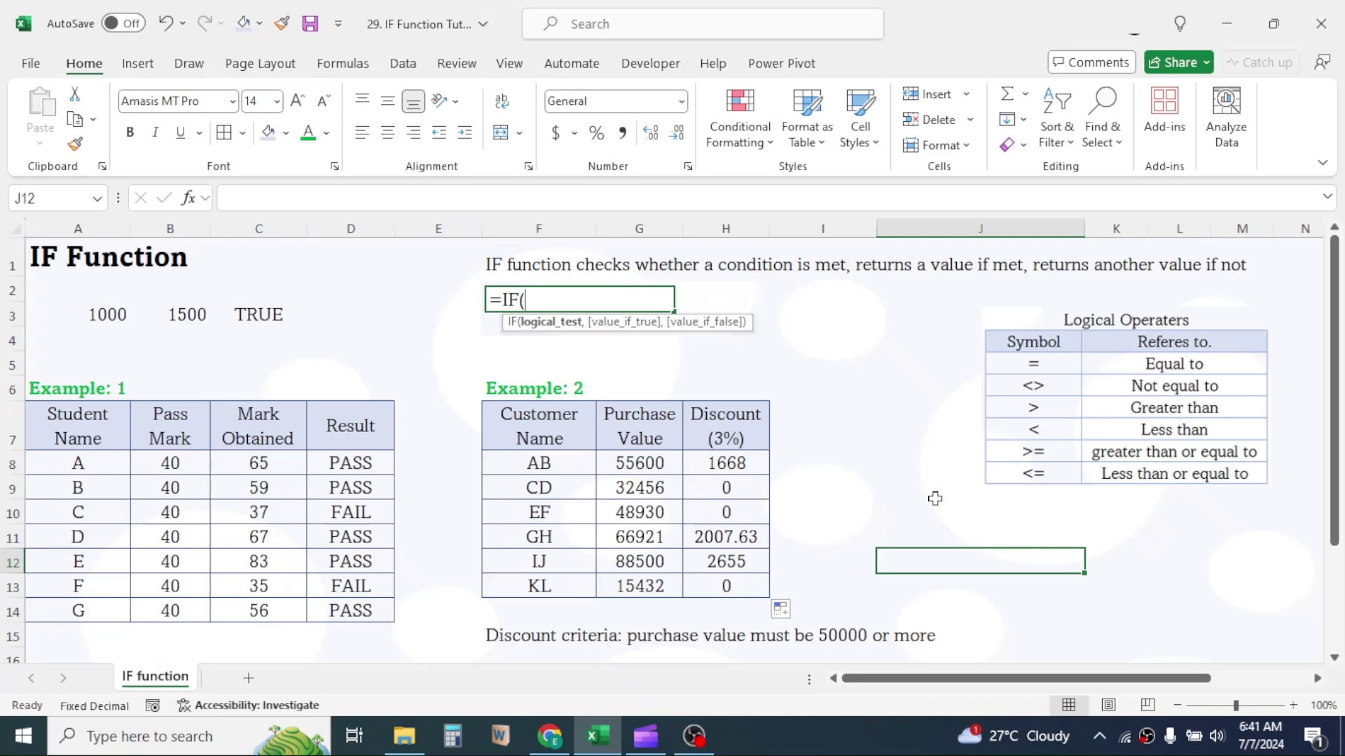
left_click(359, 250)
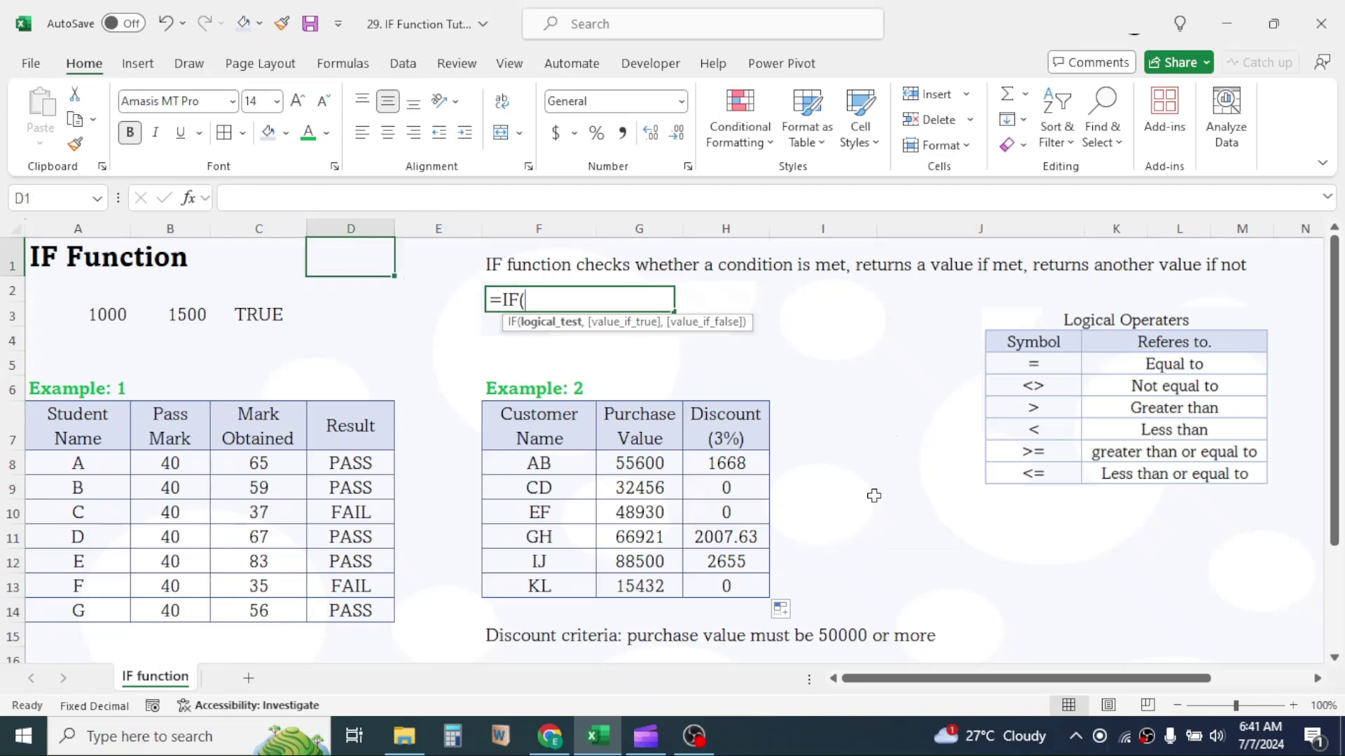